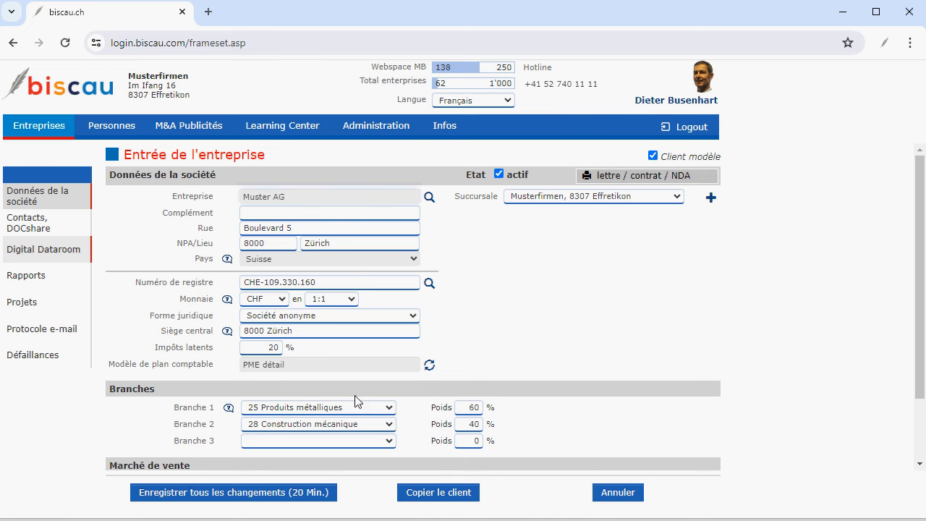
Step: Open the balance sheet and income statement of Muster AG and look through its entries
left_click(37, 284)
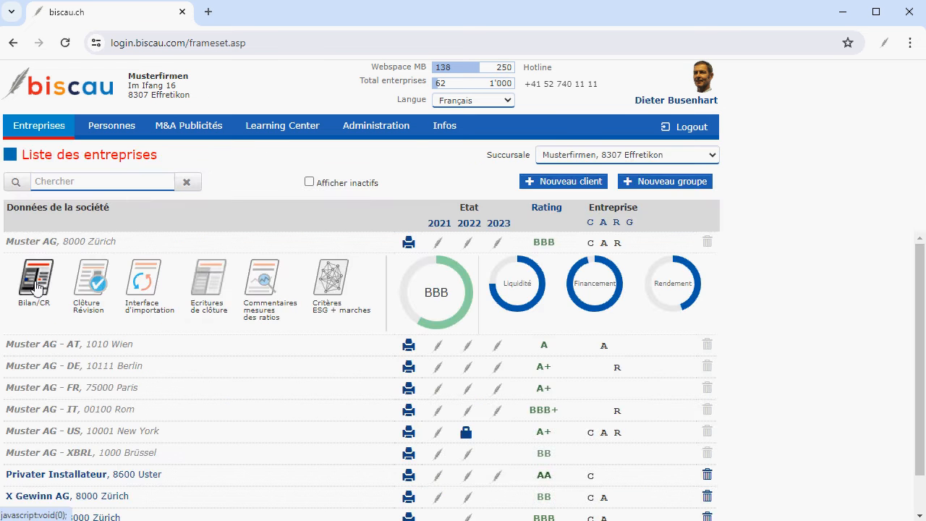
left_click(37, 285)
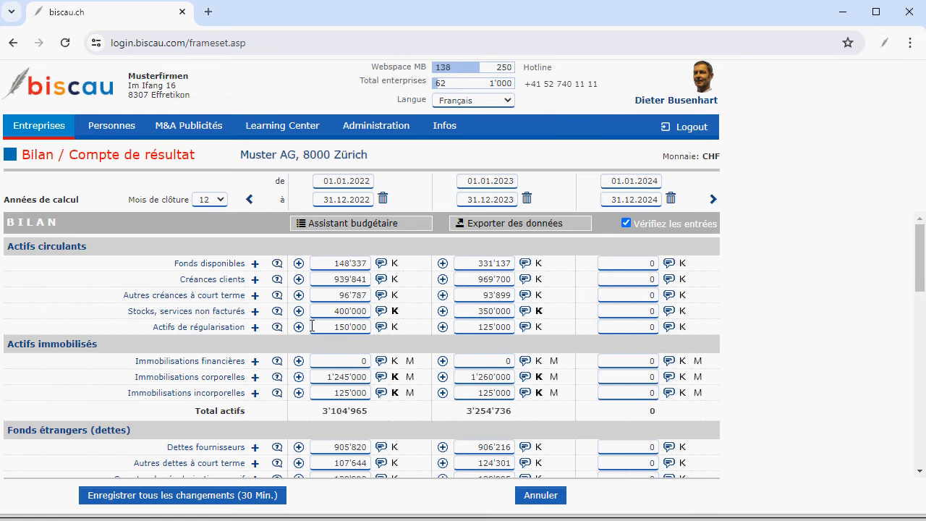
scroll(312, 326, "down", 10)
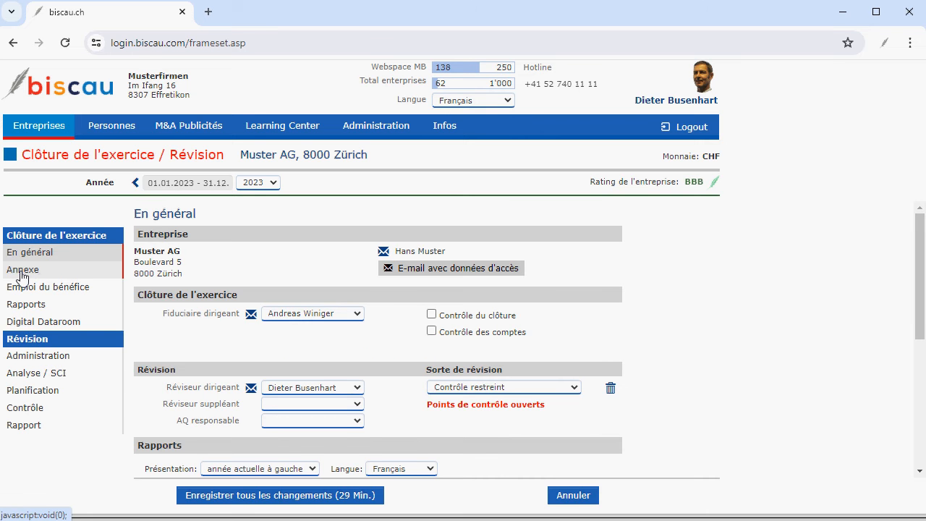
Step: View the Annexe and Emploi du bénéfice sections of Muster AG's 2023 year-end closing
left_click(22, 274)
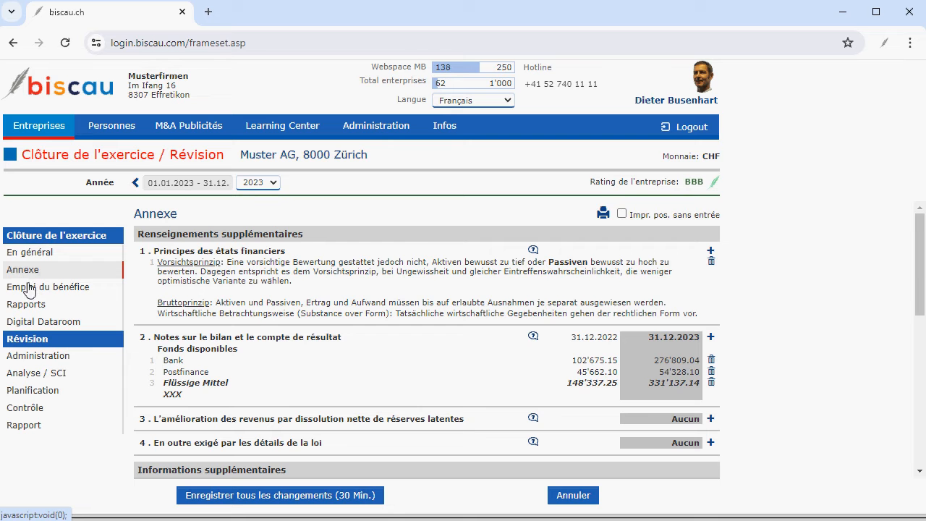
left_click(29, 288)
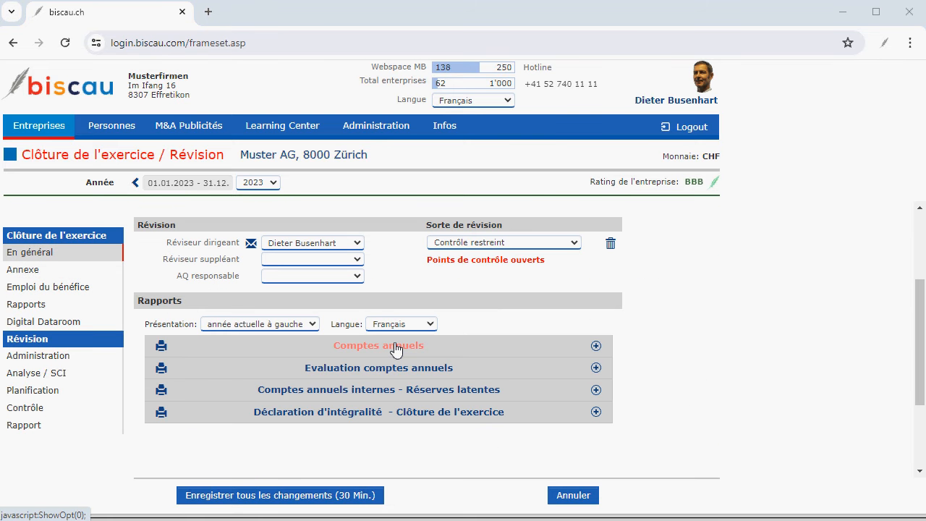
Step: Generate the Comptes annuels report with its current options, review the balance sheet and income statement, and close it
left_click(396, 348)
scroll(391, 361, "down", 3)
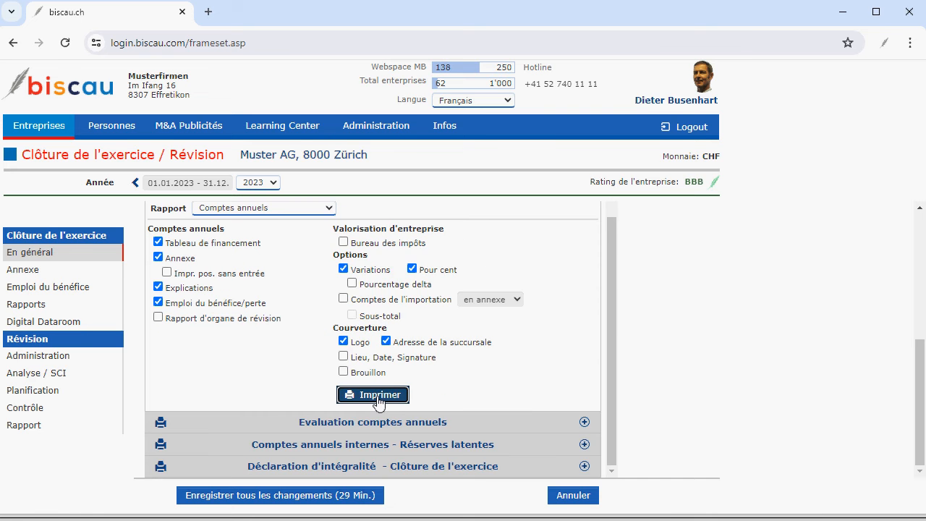
left_click(373, 395)
scroll(498, 271, "down", 5)
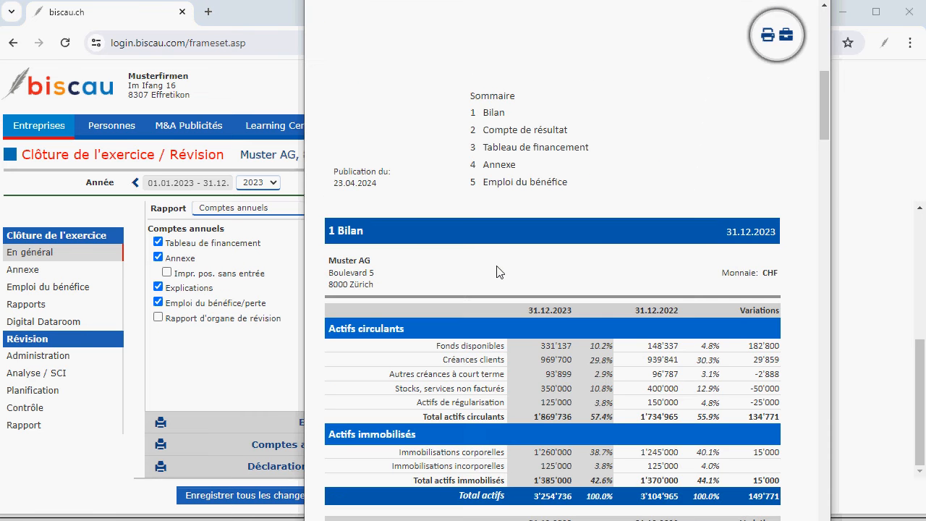
scroll(497, 271, "down", 7)
scroll(498, 271, "down", 7)
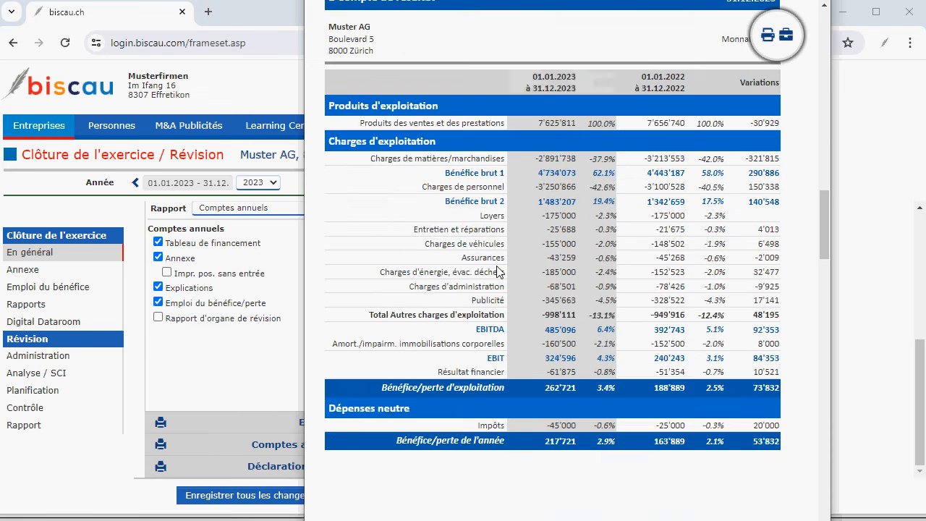
key("ctrl+w")
Step: Generate the Evaluation comptes annuels report with its current options and read through it
left_click(364, 422)
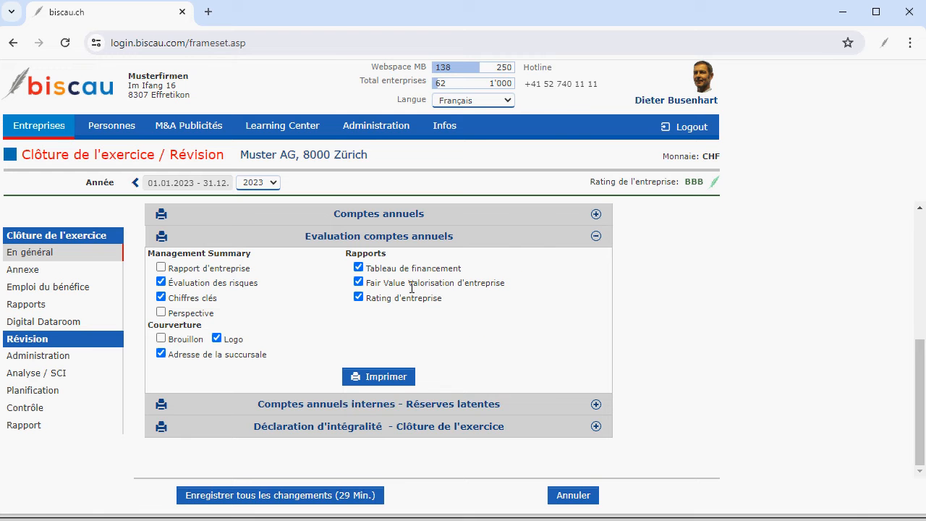
left_click(379, 376)
scroll(599, 261, "down", 7)
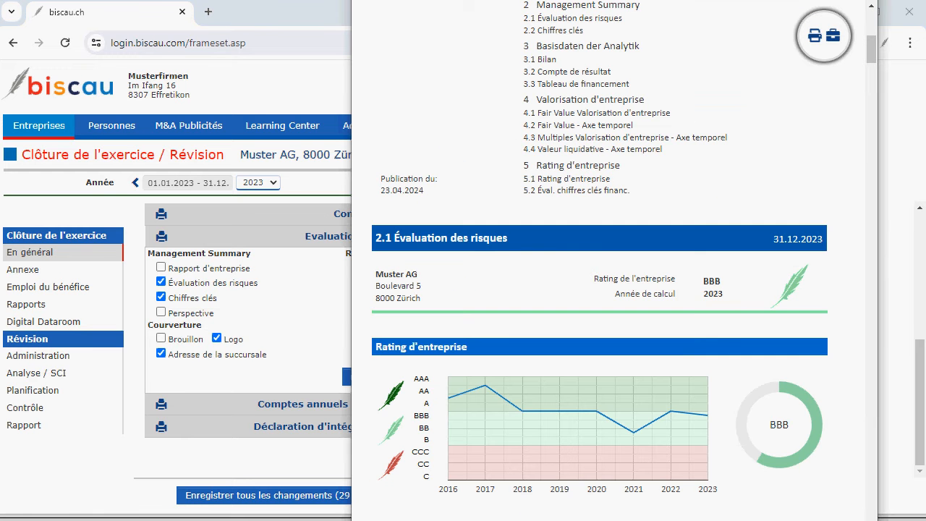
scroll(599, 260, "down", 6)
scroll(600, 260, "down", 7)
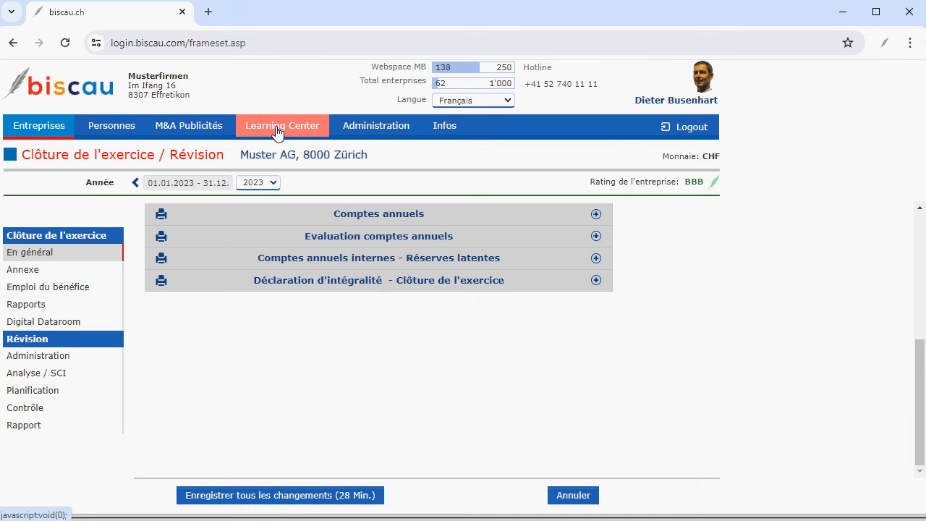
Step: Open Manuel A for Créer des comptes annuels in the Learning Center and look at its table of contents
left_click(277, 133)
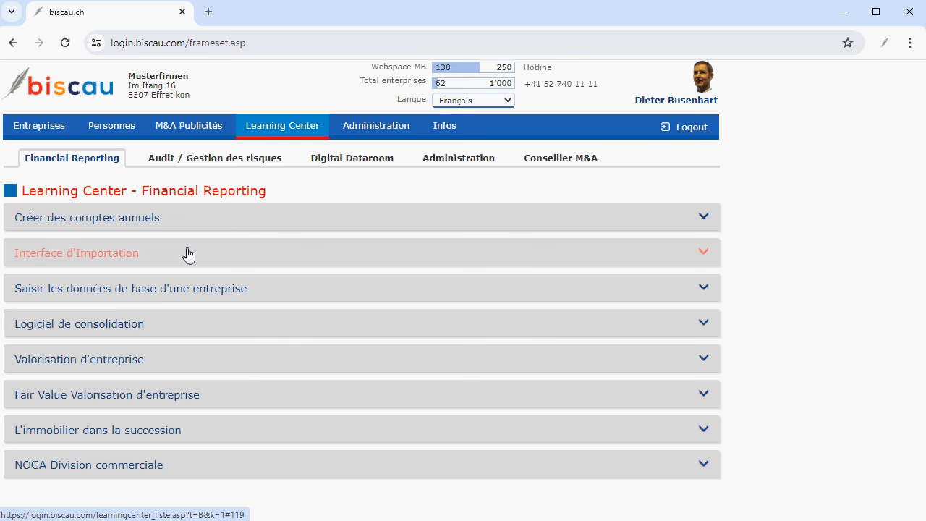
left_click(96, 226)
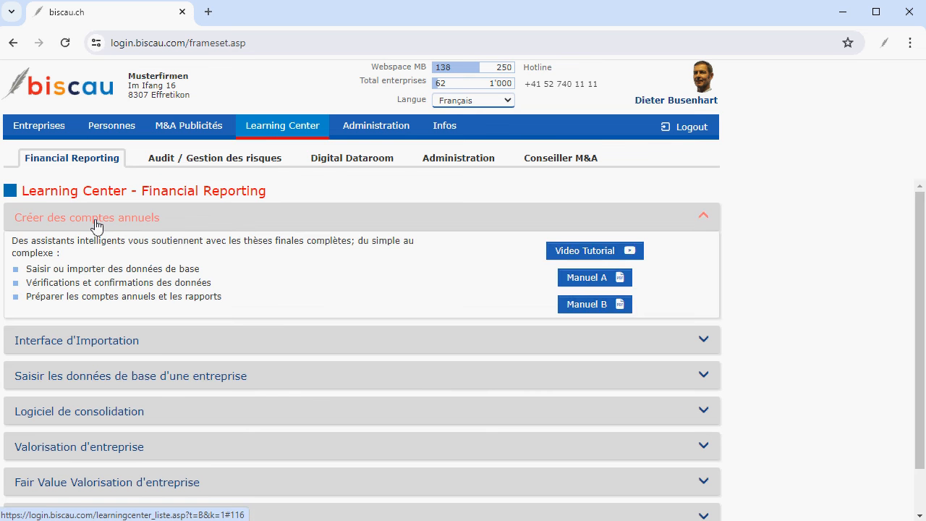
left_click(575, 282)
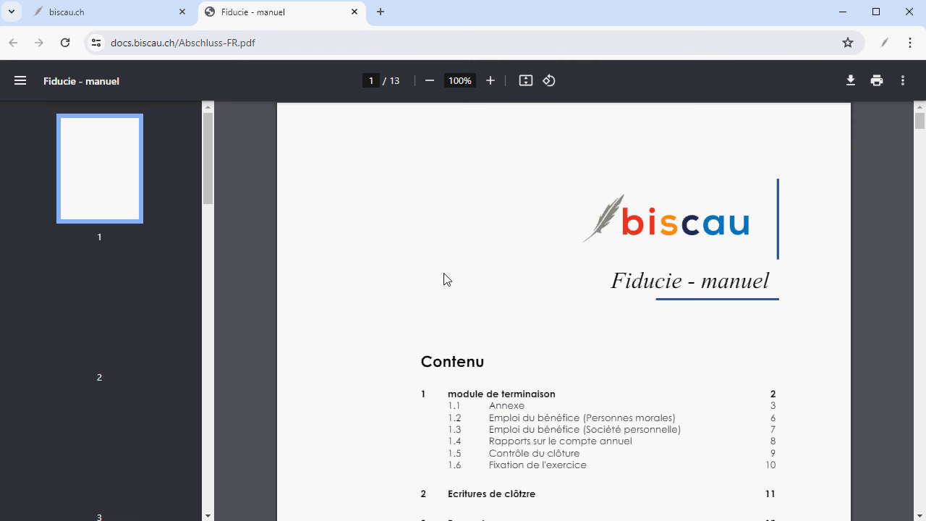
scroll(444, 279, "down", 1)
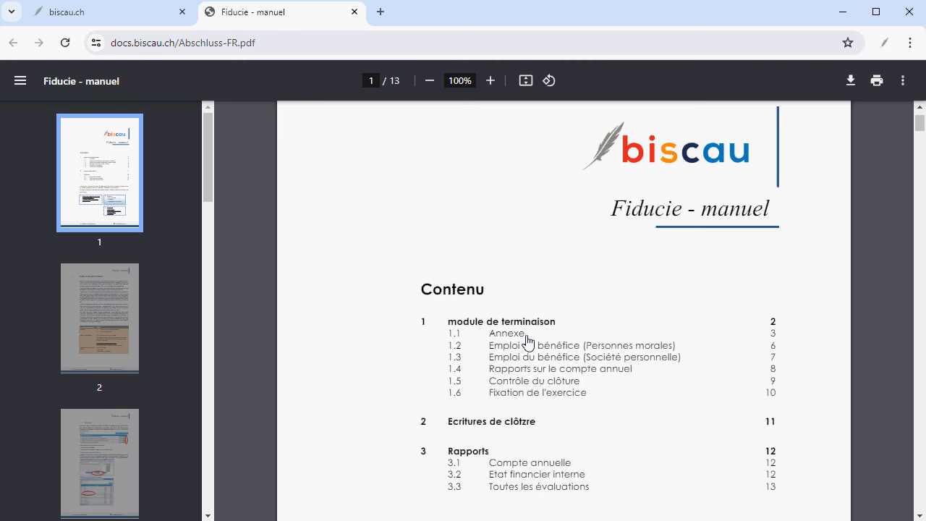
Step: Open the biscau website in a new browser tab and go to its no-obligation test offer
left_click(380, 12)
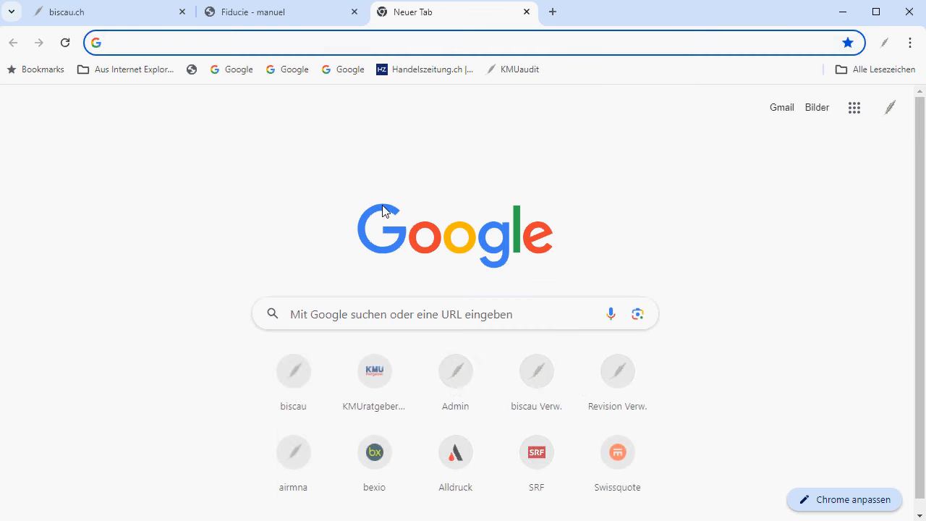
left_click(301, 366)
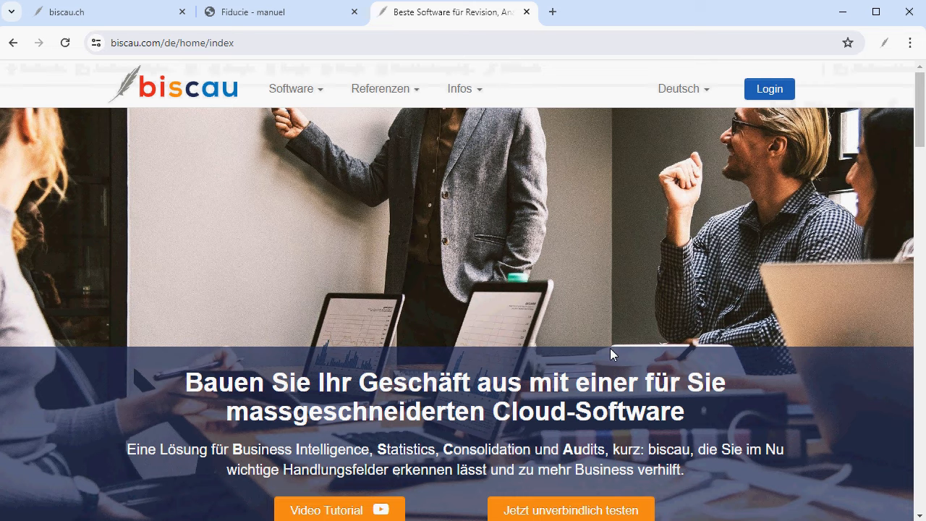
left_click(543, 511)
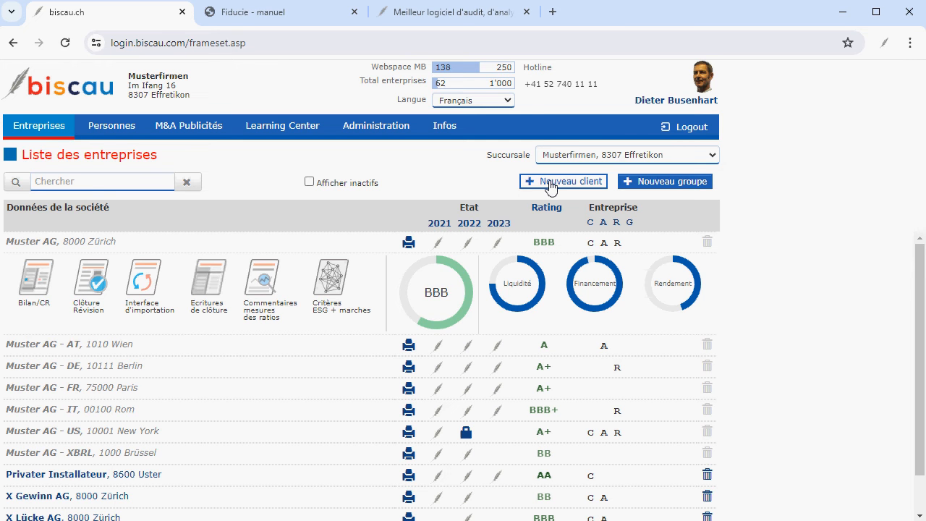
Step: Create a new client by searching the ZEFIX register for ABB and transferring the data of ABB Capital AG
left_click(551, 184)
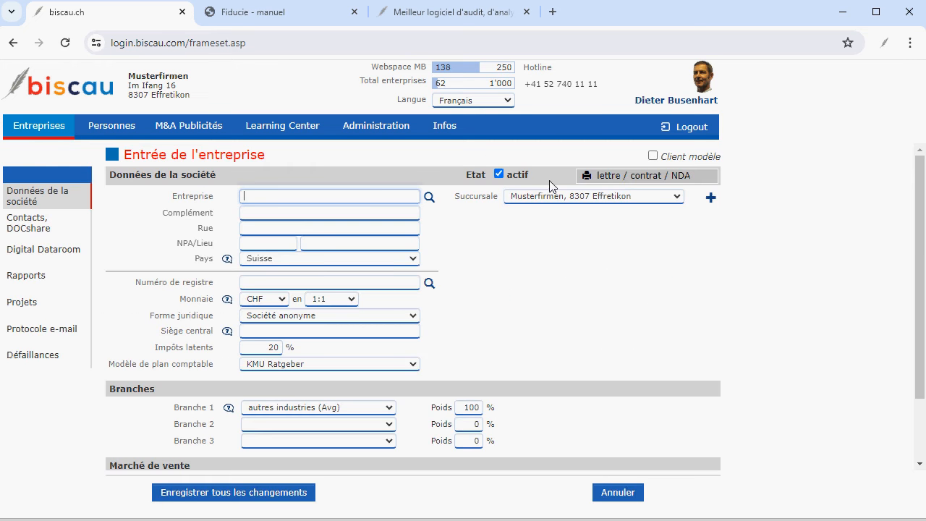
type("ABB")
left_click(428, 199)
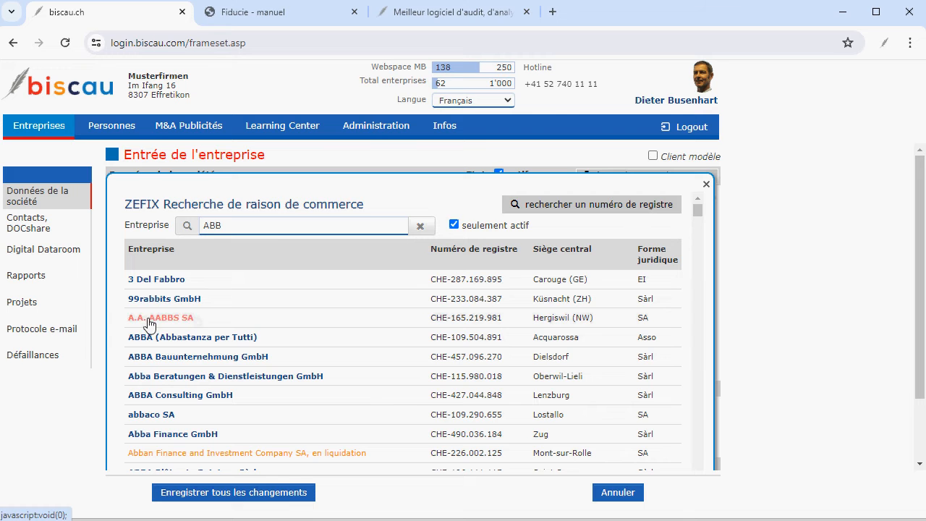
left_click(178, 421)
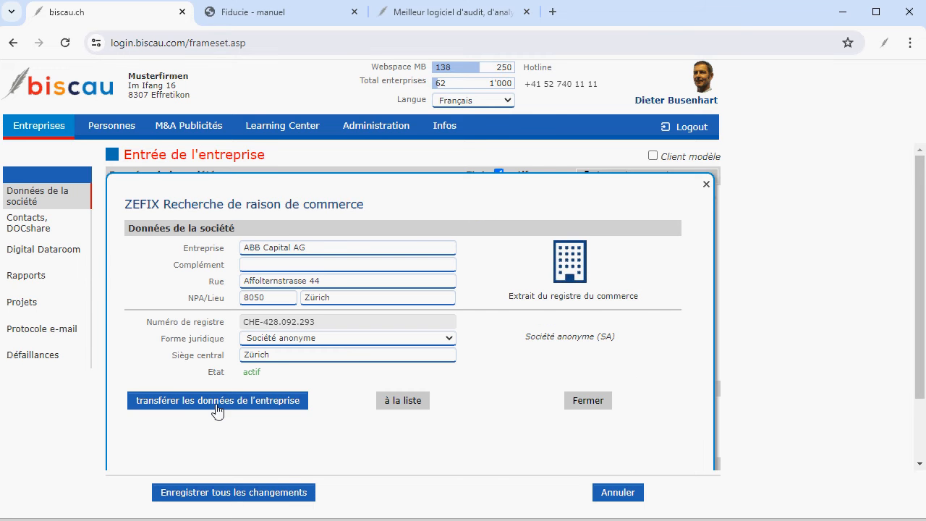
left_click(217, 405)
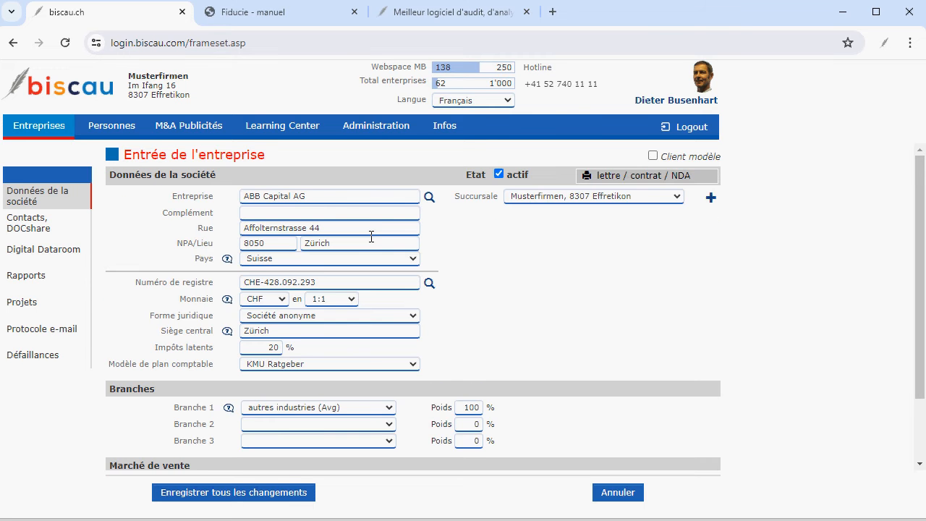
Step: Check the available legal forms, keeping Société anonyme, and set the chart of accounts model to PME détail
left_click(413, 318)
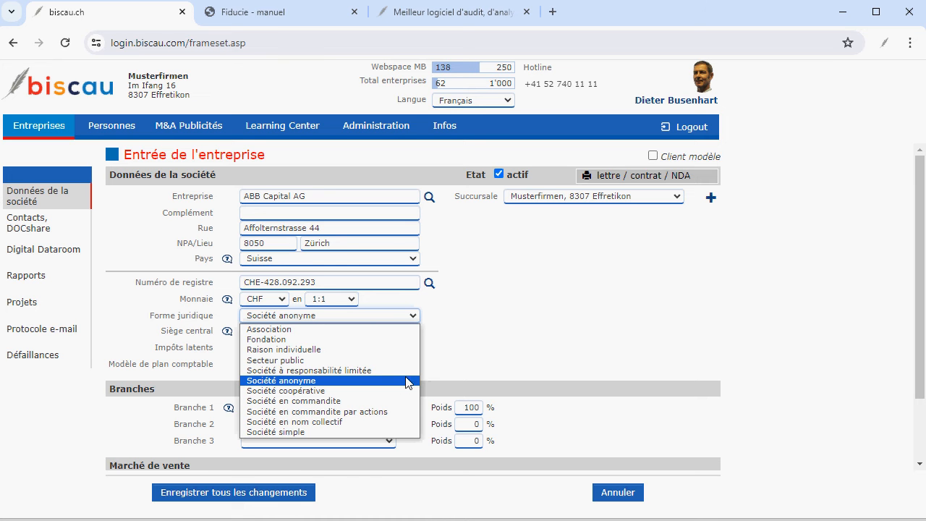
left_click(534, 357)
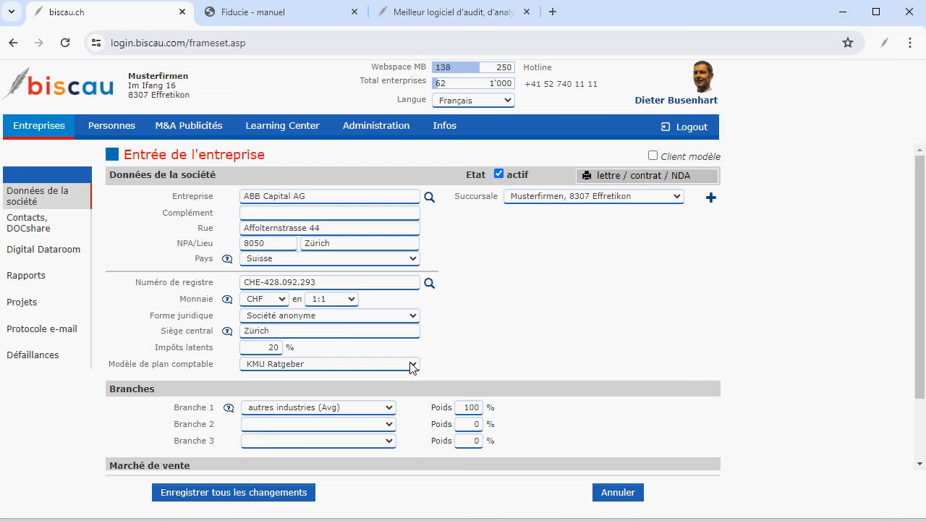
left_click(413, 364)
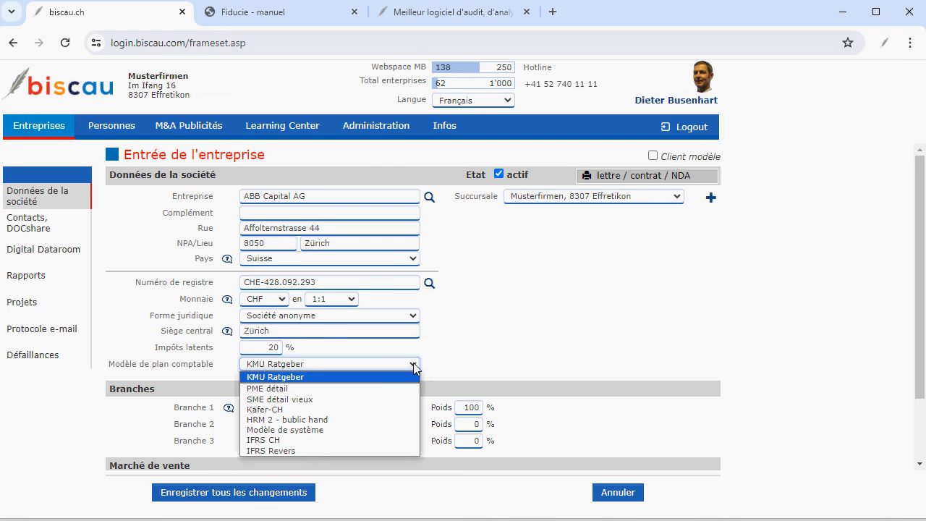
left_click(304, 390)
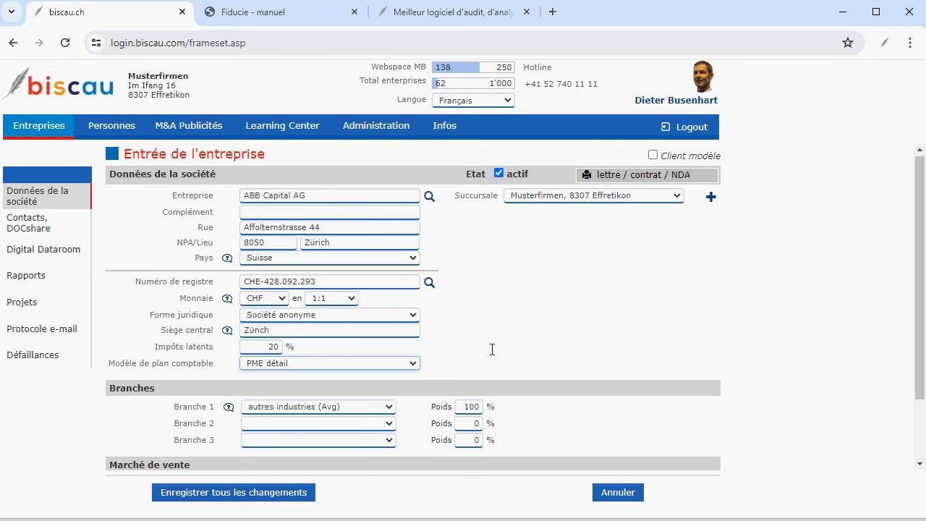
Step: Set branch 1 to 27 L'équipement électrotechn. at 50 % and branch 2 to 24 Traitement des métaux at 40 %
scroll(417, 355, "down", 1)
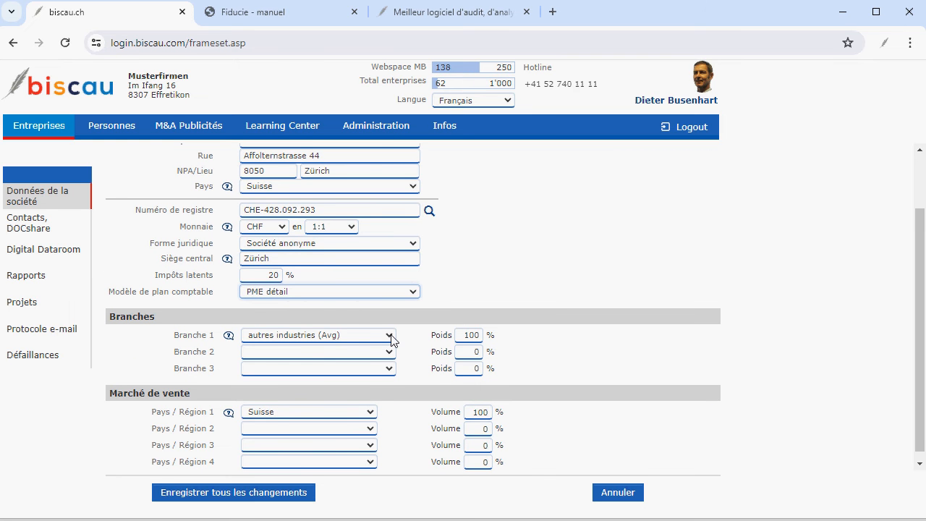
left_click(390, 336)
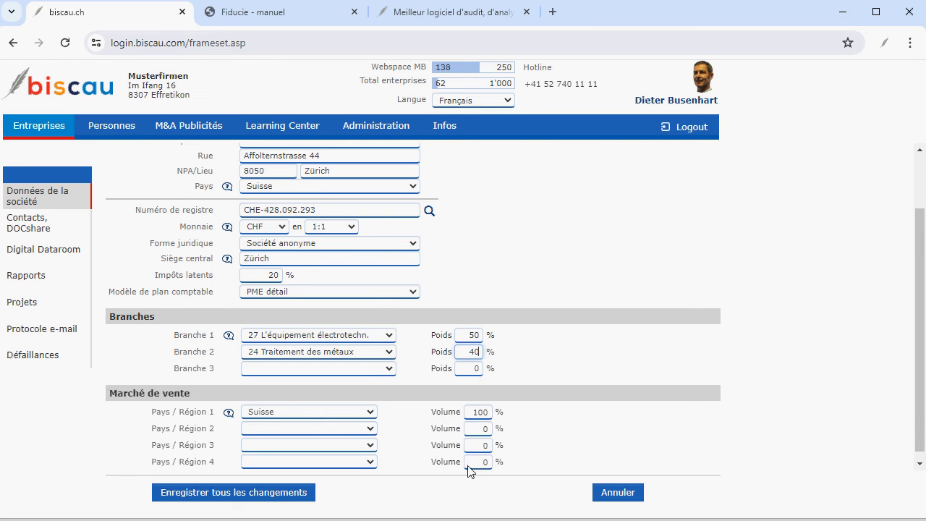
Step: Add Amérique du Nord as the second sales market with 40 % volume and set Suisse to 60 %
left_click(369, 428)
left_click(317, 257)
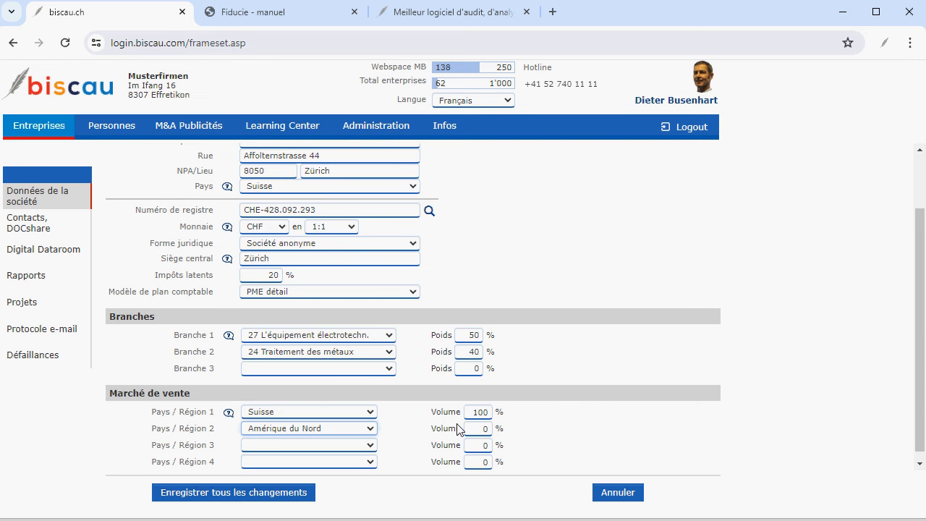
key("shift+Tab")
type("60")
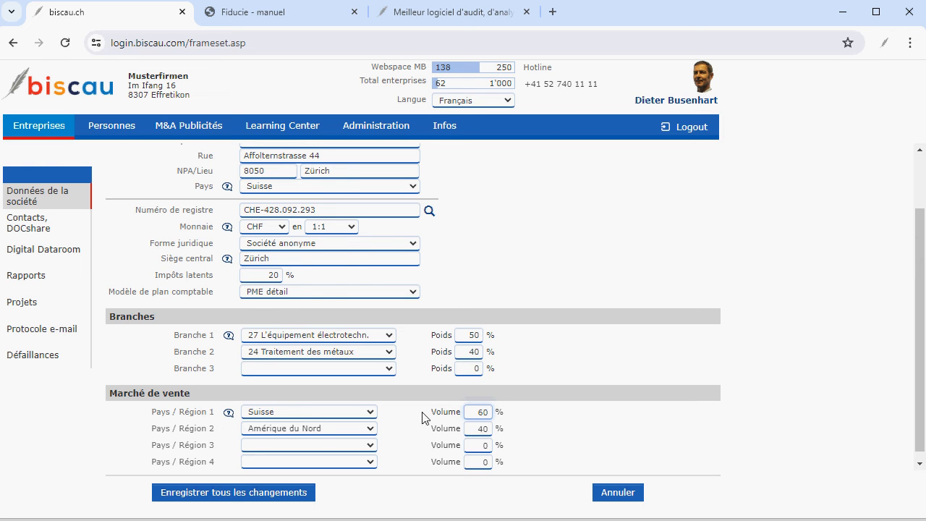
Step: Read the help on the company's branch and save the new client's data
left_click(228, 335)
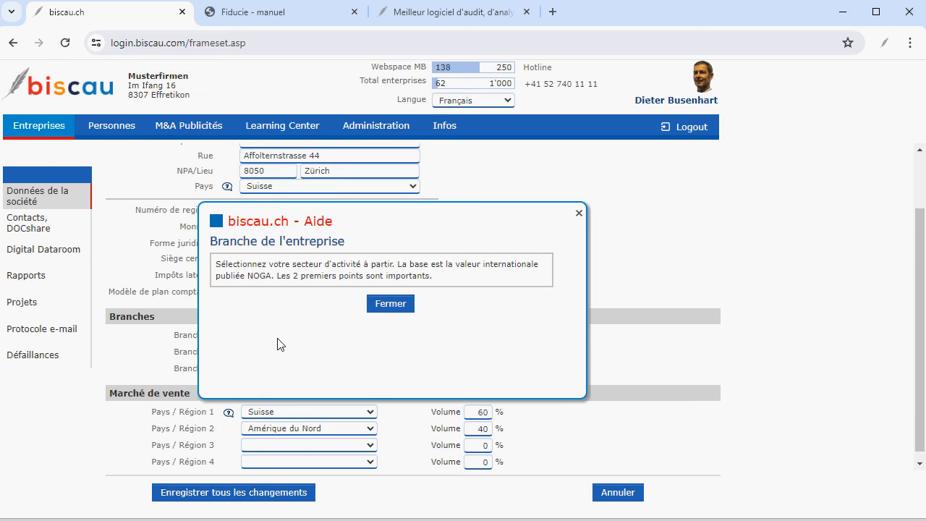
left_click(393, 306)
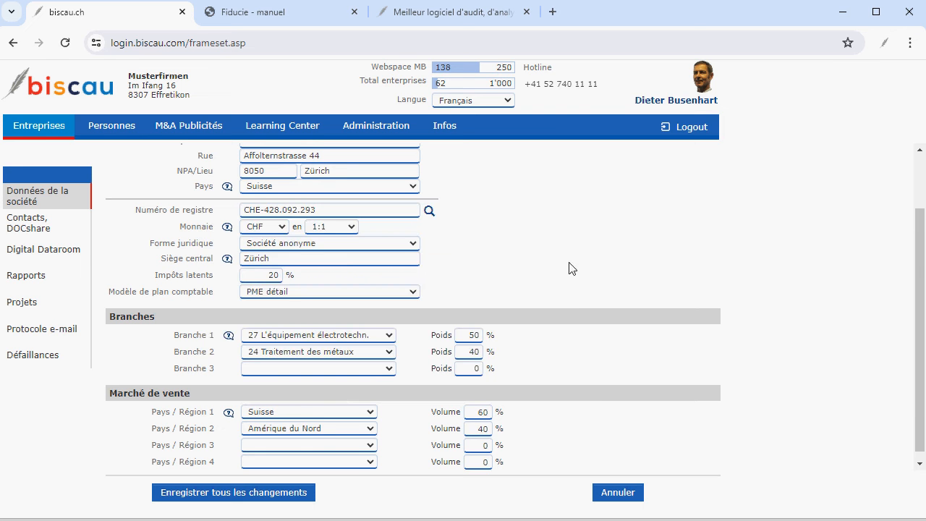
left_click(215, 495)
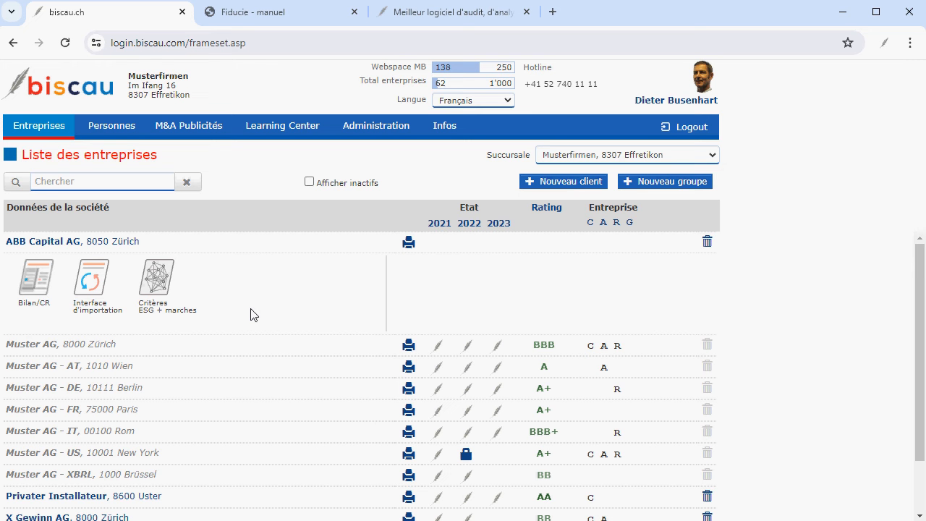
Step: Open the balance sheet and income statement of ABB Capital AG and select the end date of the 2022 period
left_click(37, 276)
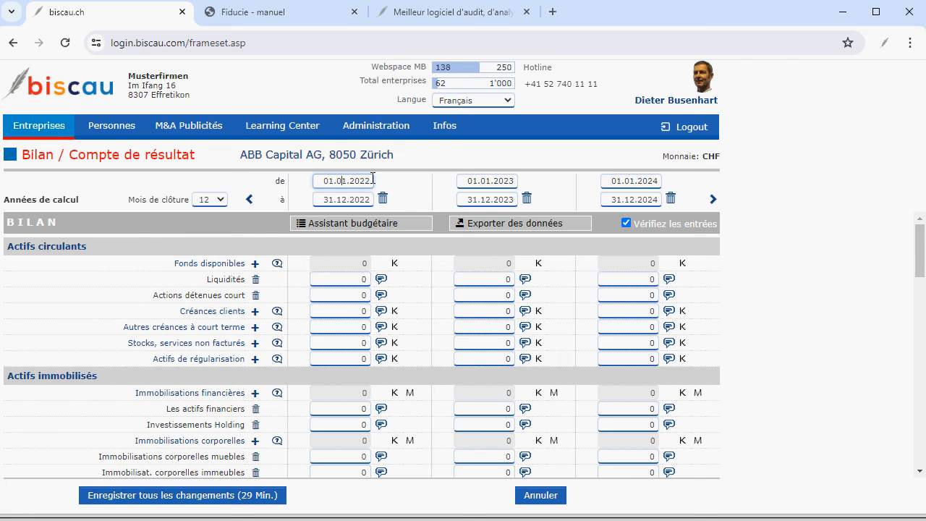
left_click(337, 203)
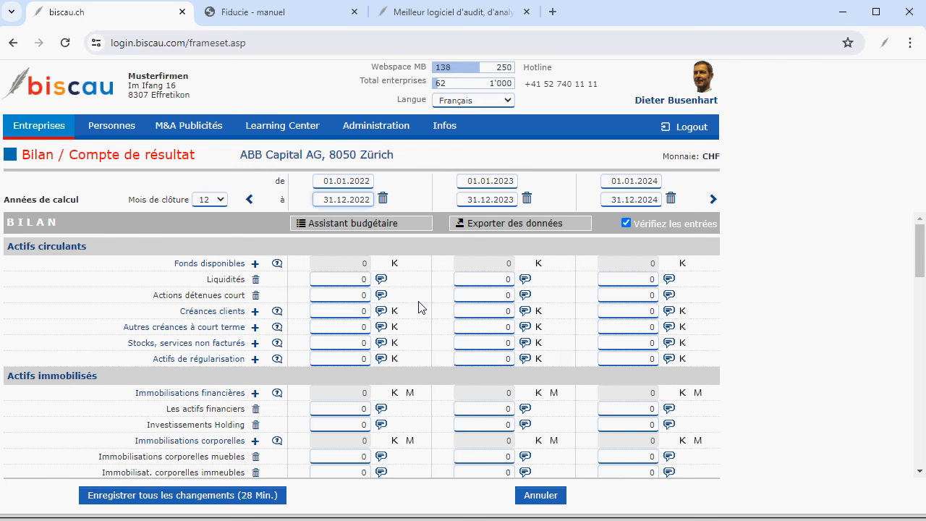
Step: Add a sub-account named Compte XXXX under Fonds disponibles and delete it again
left_click(256, 265)
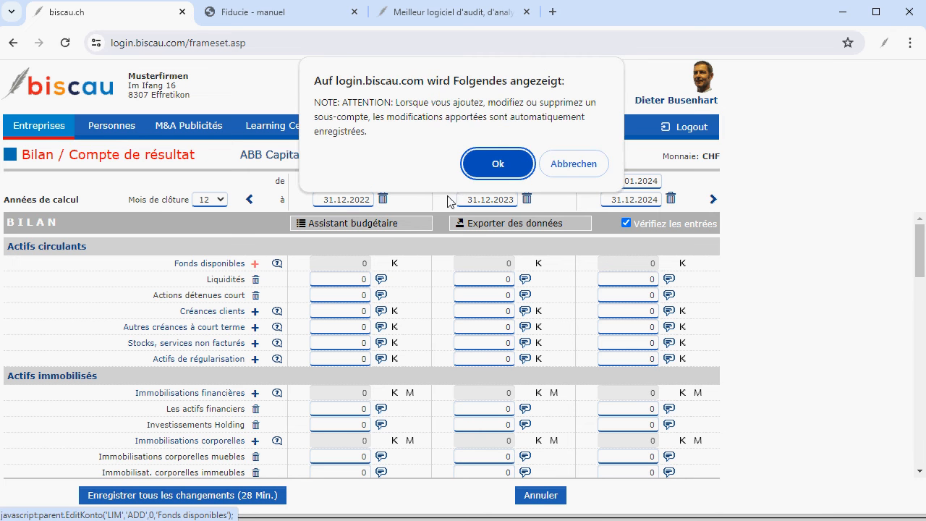
left_click(499, 164)
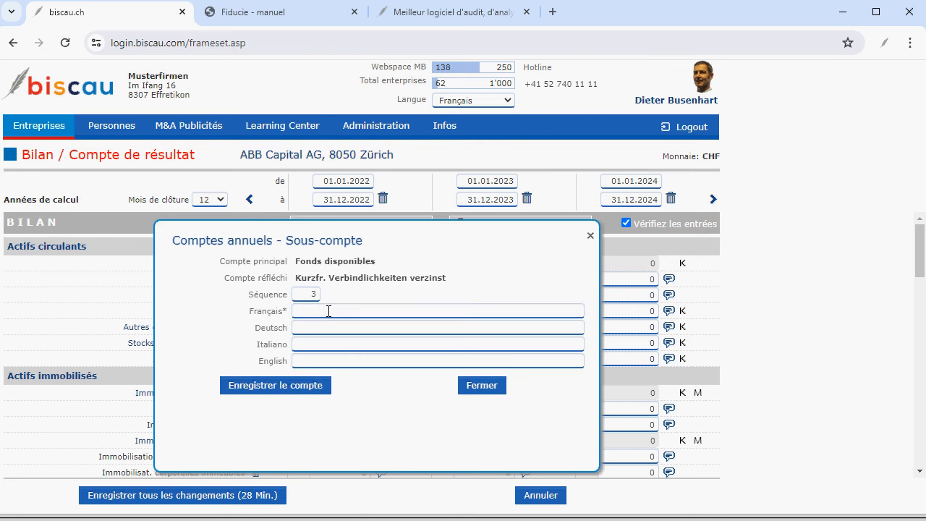
left_click(329, 311)
type("Compte XXXX")
left_click(280, 387)
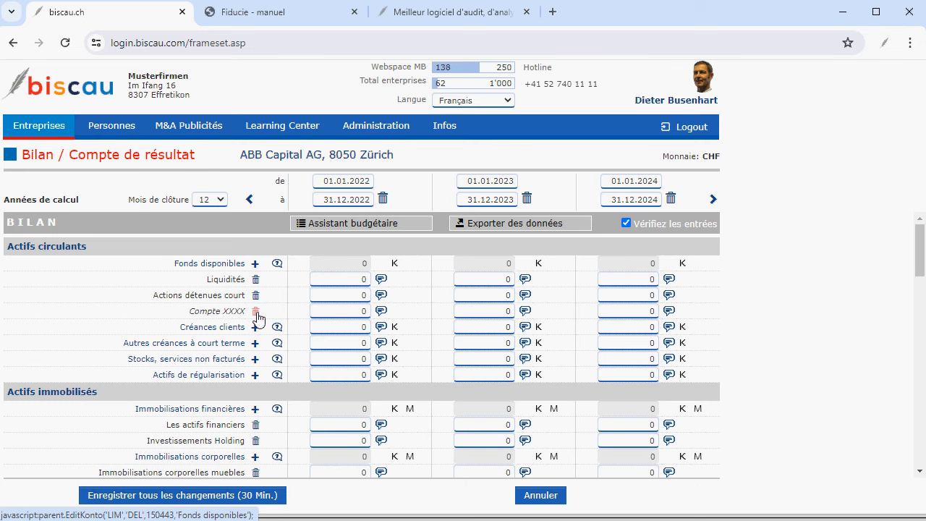
left_click(256, 312)
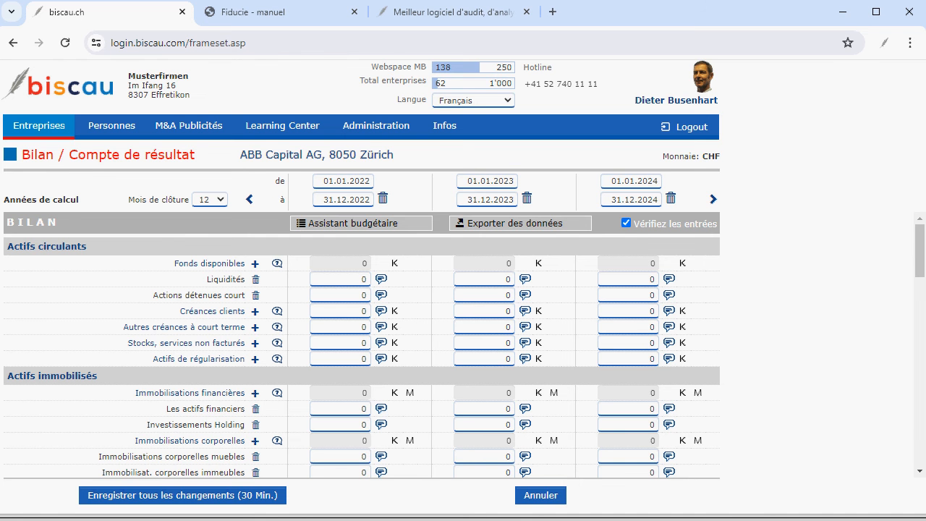
Step: Enter 90, 50 and 40 in three successive balance sheet fields, starting with Liquidités for 2022
left_click(342, 279)
type("90")
key("Tab")
type("50")
key("Tab")
type("40")
Step: Open the Interface d'Importation topic in the Learning Center's Financial Reporting section
left_click(270, 133)
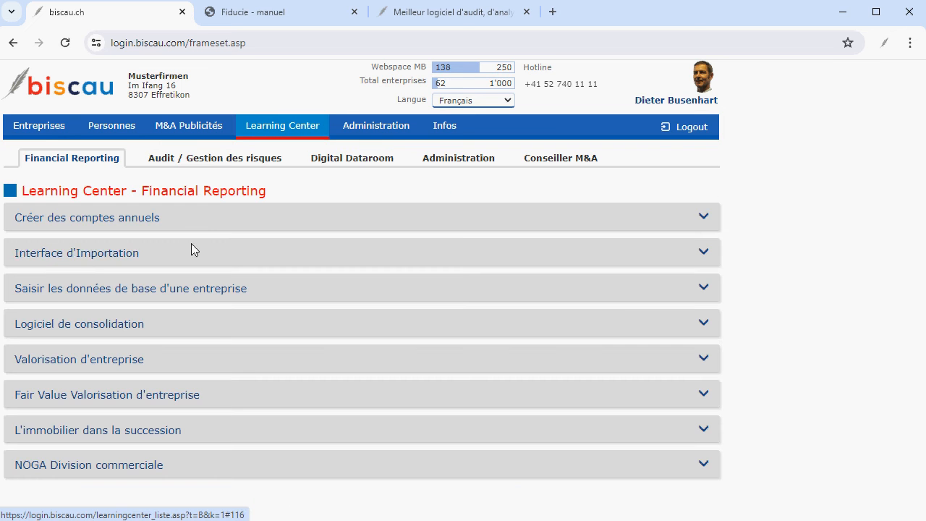
left_click(95, 259)
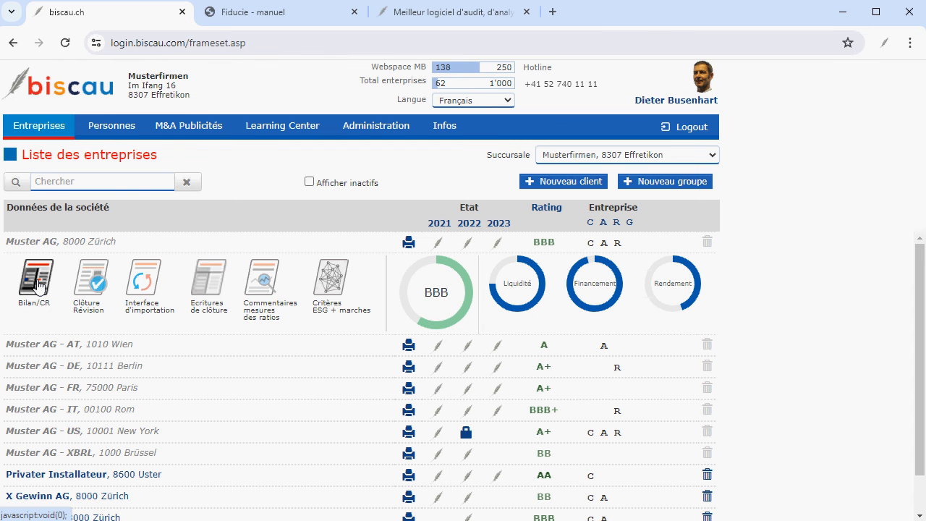
Step: Open Muster AG's balance sheet and income statement and view the account details behind Fonds disponibles for 2023
left_click(36, 282)
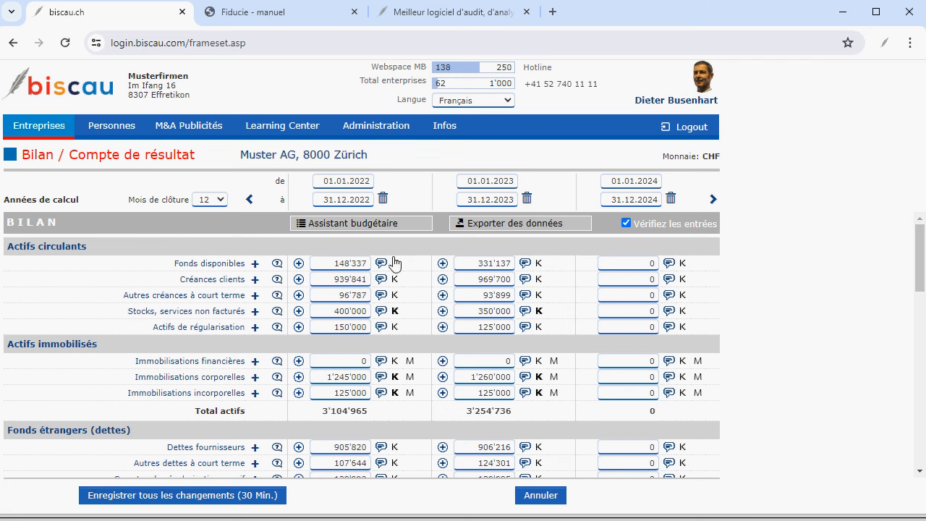
left_click(442, 263)
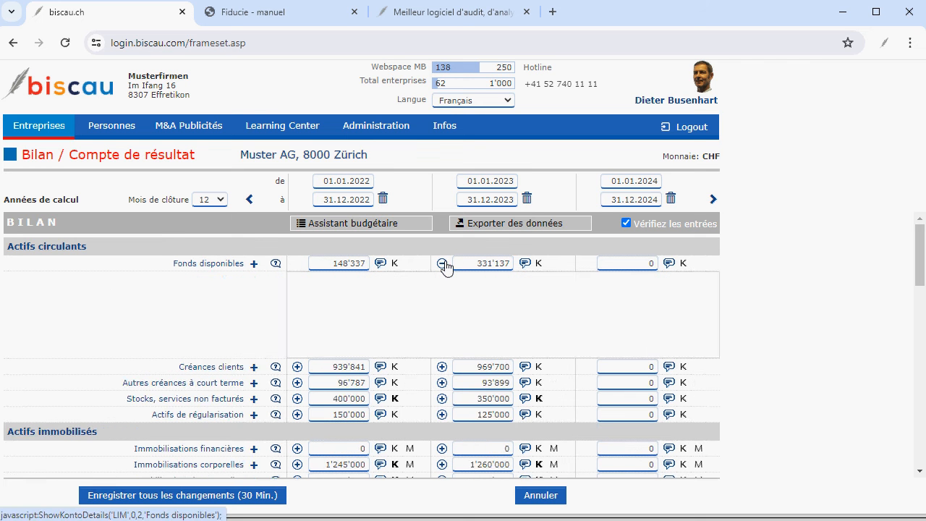
left_click(442, 263)
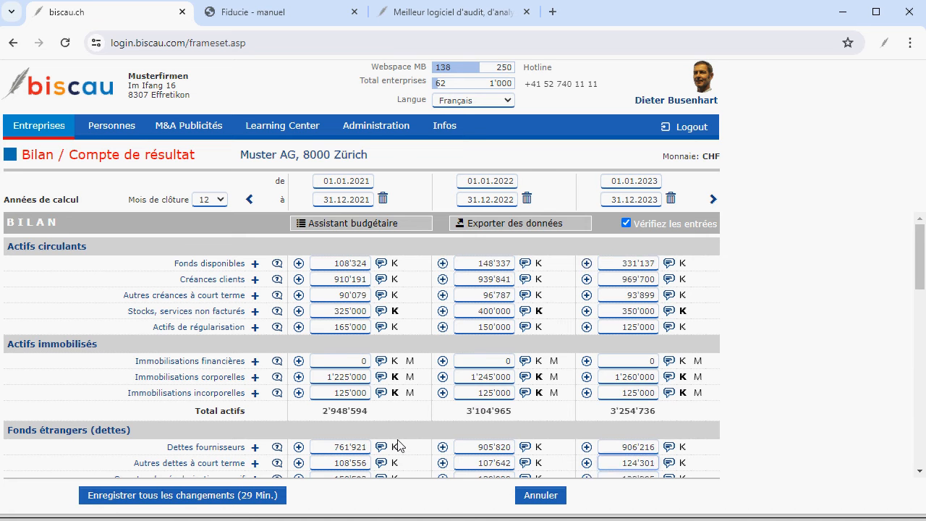
Step: Open the correction for Différences bénéfice/perte reporté and set the correct annual profit for 2021 to 67'495
scroll(397, 445, "down", 3)
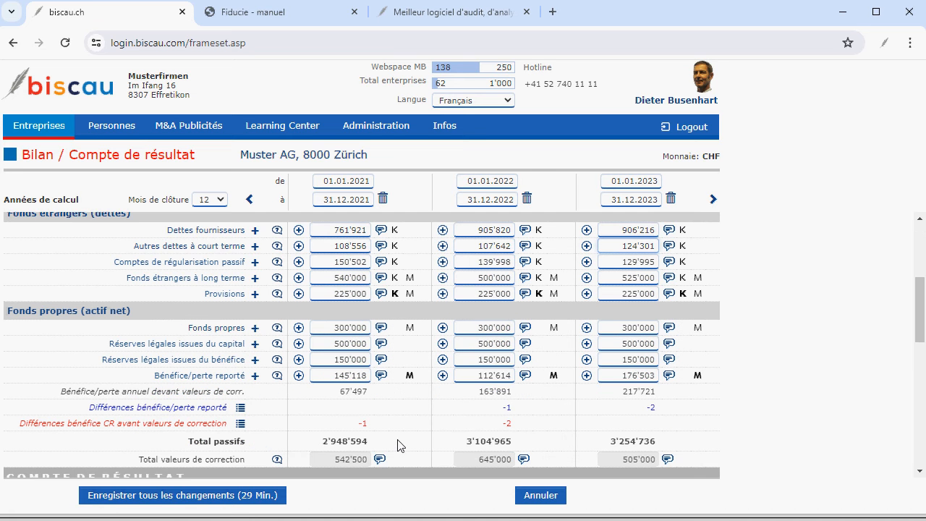
scroll(397, 445, "down", 1)
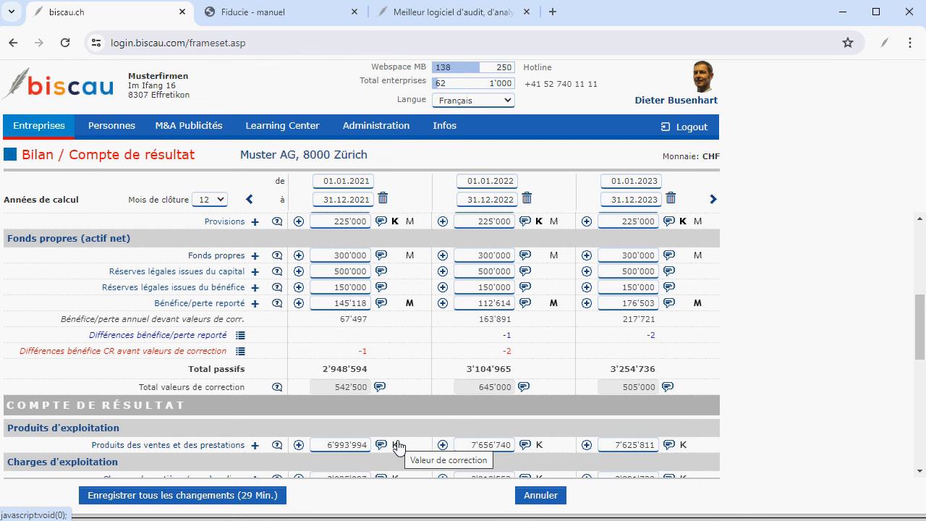
scroll(284, 342, "up", 1)
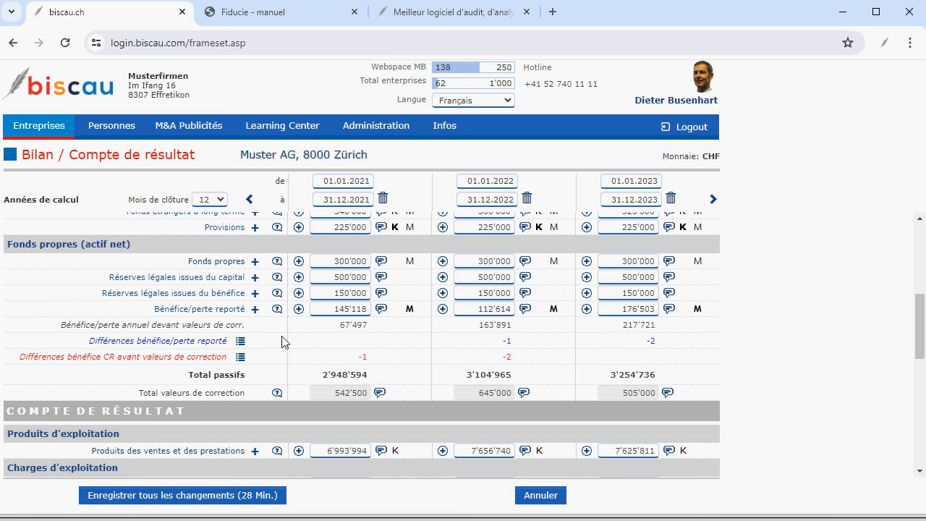
left_click(240, 341)
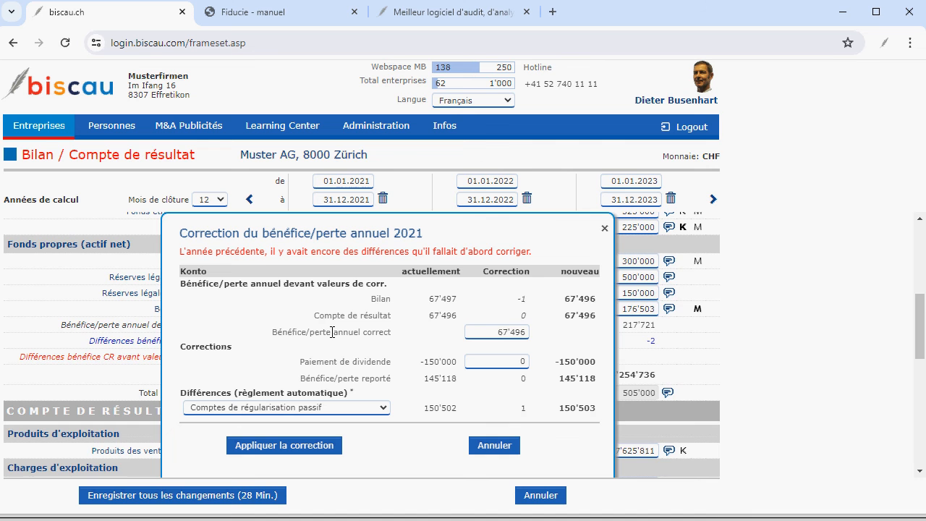
scroll(368, 345, "down", 1)
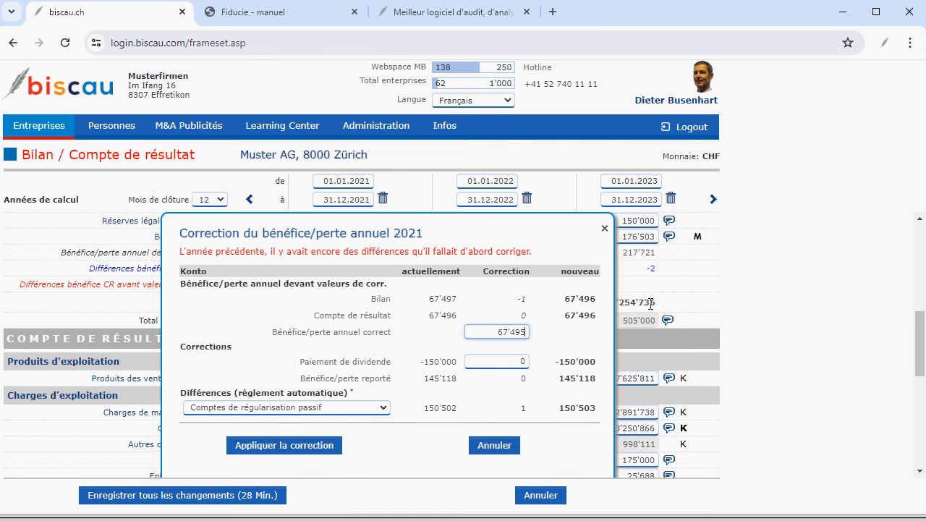
left_click(560, 339)
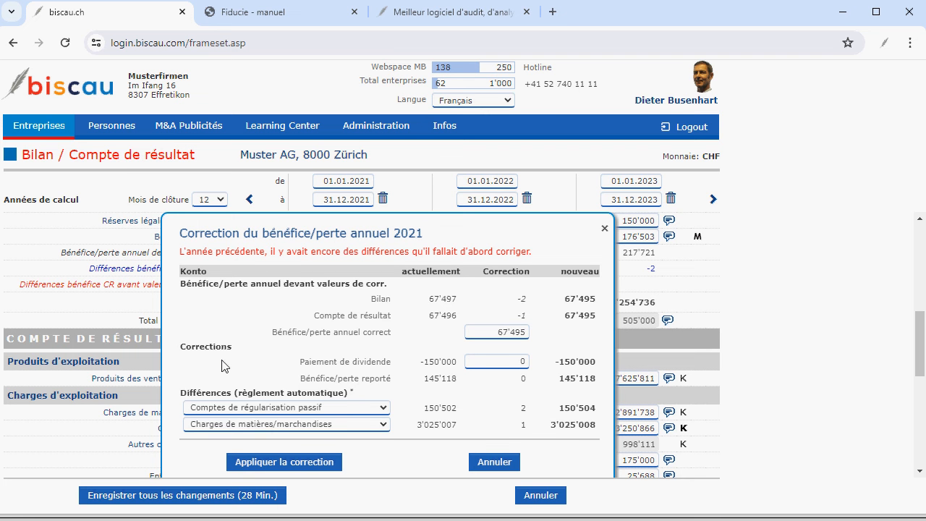
Step: Keep Comptes de régularisation passif and Charges de matières/marchandises as the 2021 adjustment accounts and apply the profit corrections for 2021, 2022 and 2023
left_click(384, 407)
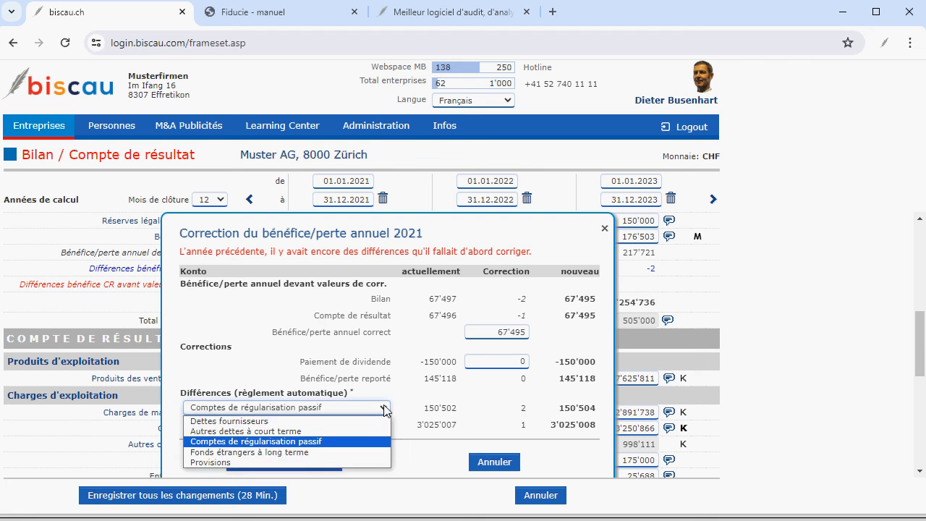
left_click(312, 391)
left_click(383, 424)
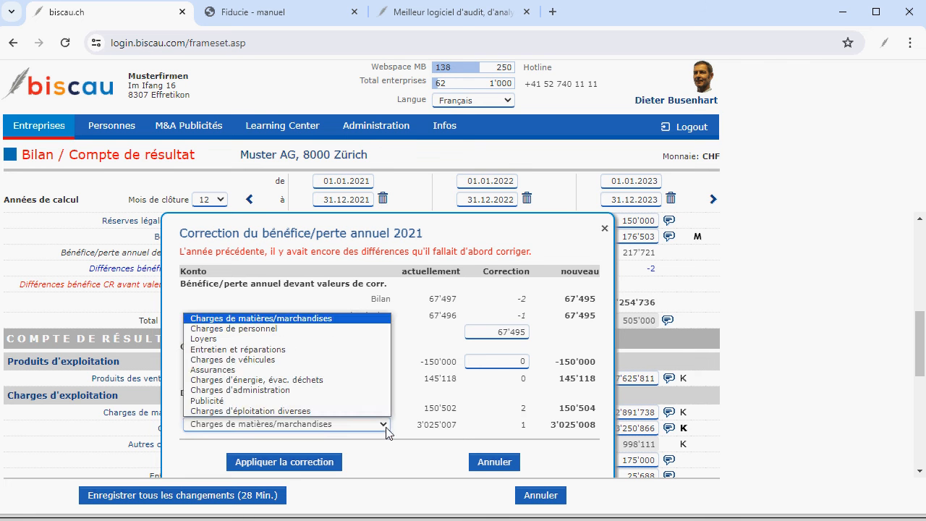
left_click(434, 400)
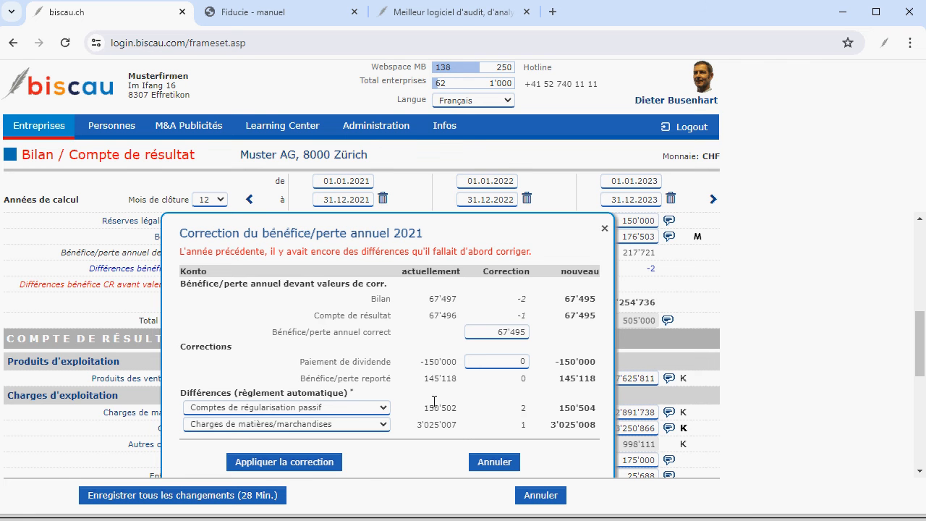
left_click(275, 465)
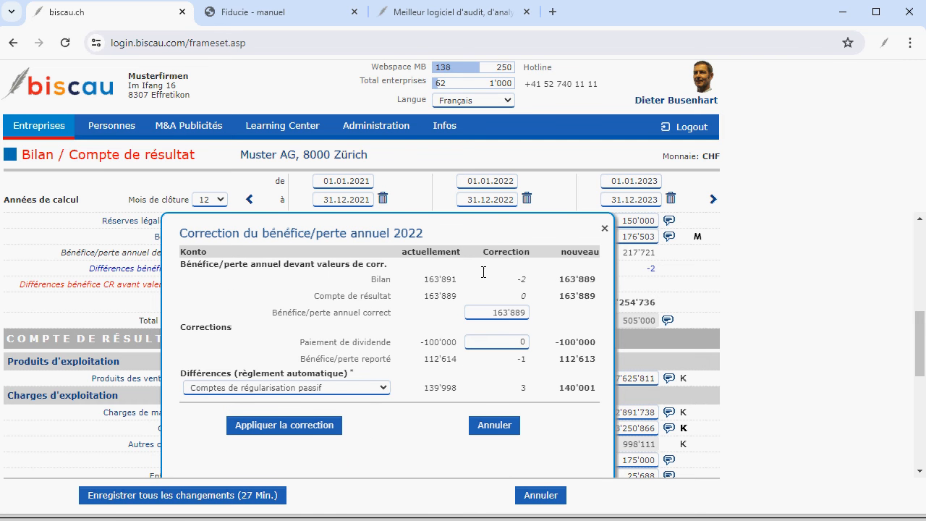
left_click(273, 430)
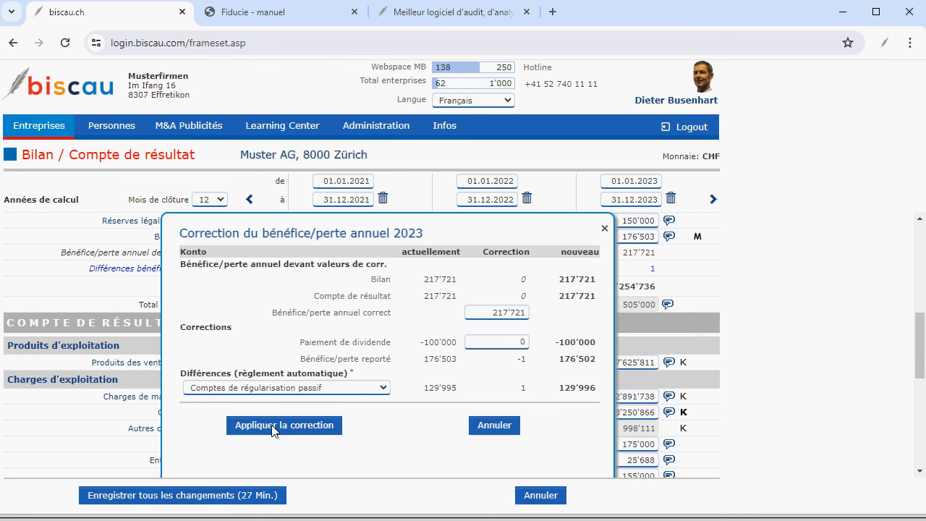
left_click(273, 430)
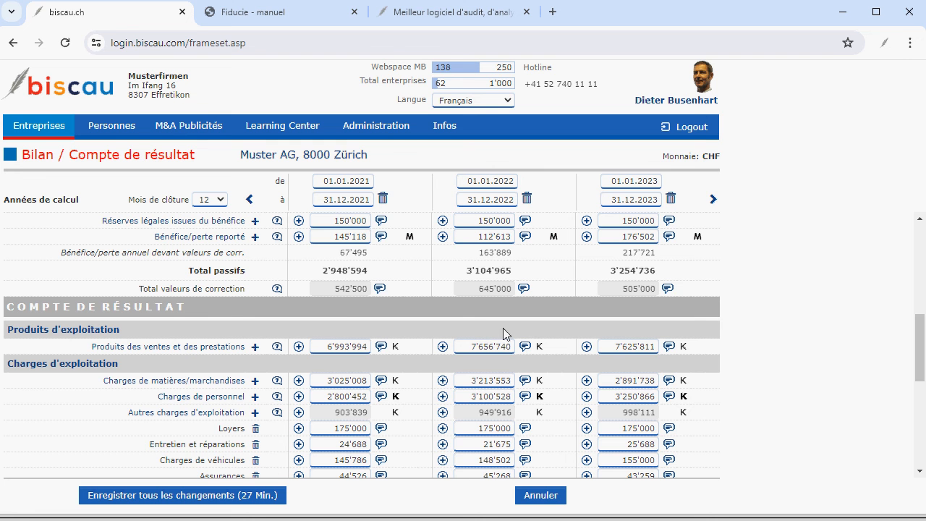
Step: Compare the 2023 annual profit before correction values in the balance sheet with that in the income statement
scroll(304, 366, "up", 1)
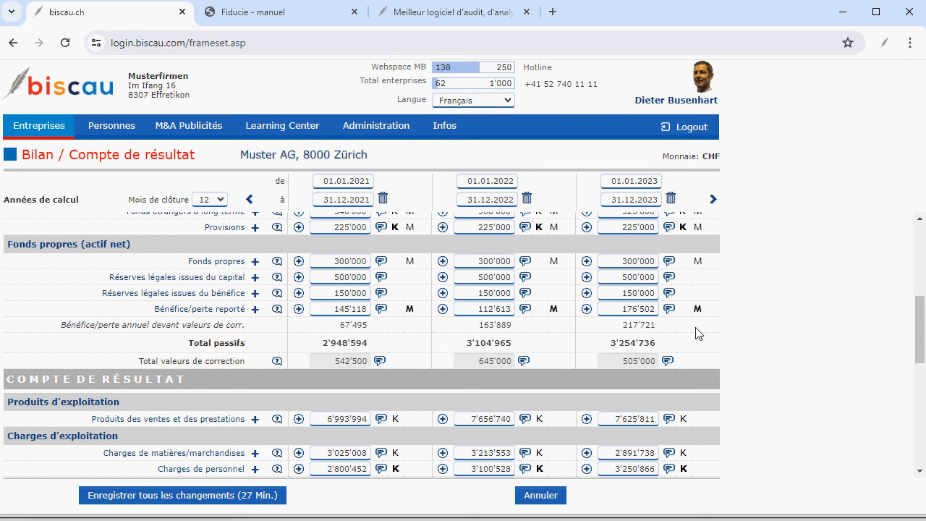
left_click_drag(615, 326, 693, 333)
scroll(693, 333, "down", 5)
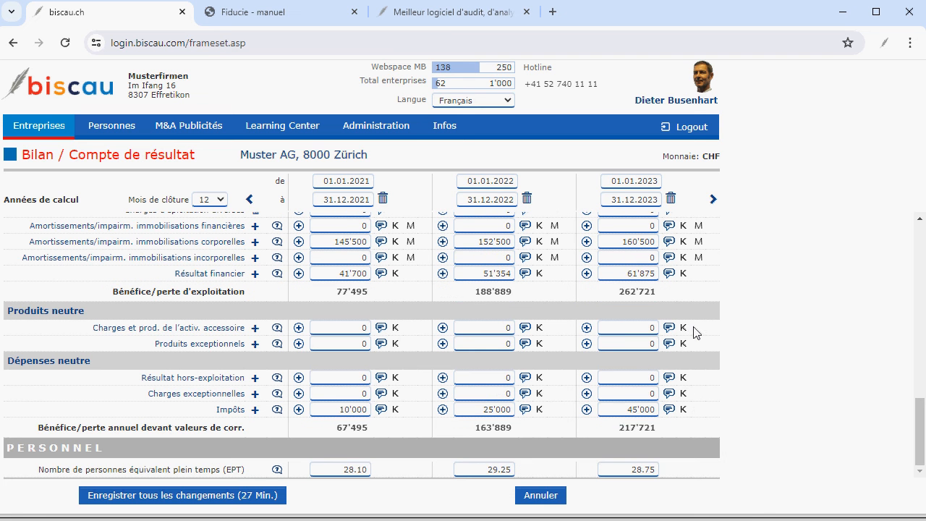
left_click_drag(619, 427, 710, 424)
left_click(763, 407)
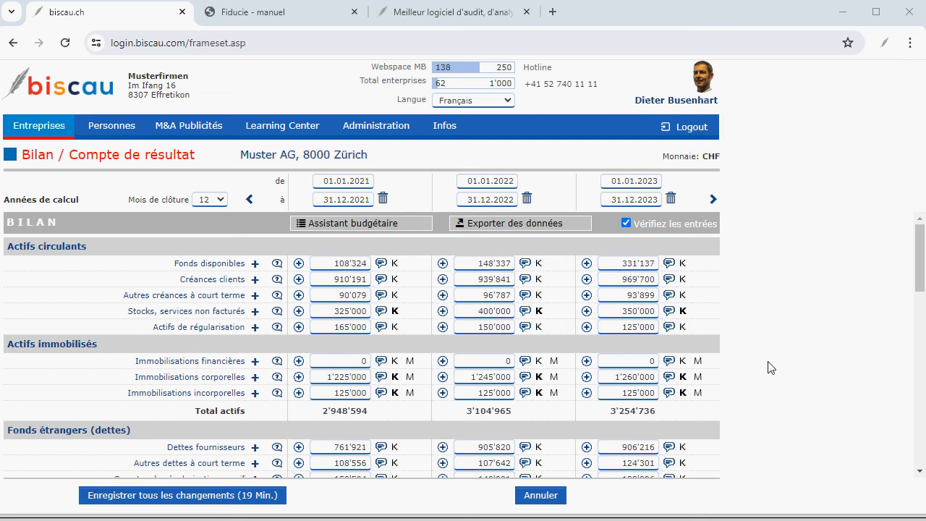
Step: Go to the full-time equivalents in the Personnel section and select the 2023 value
scroll(771, 367, "down", 10)
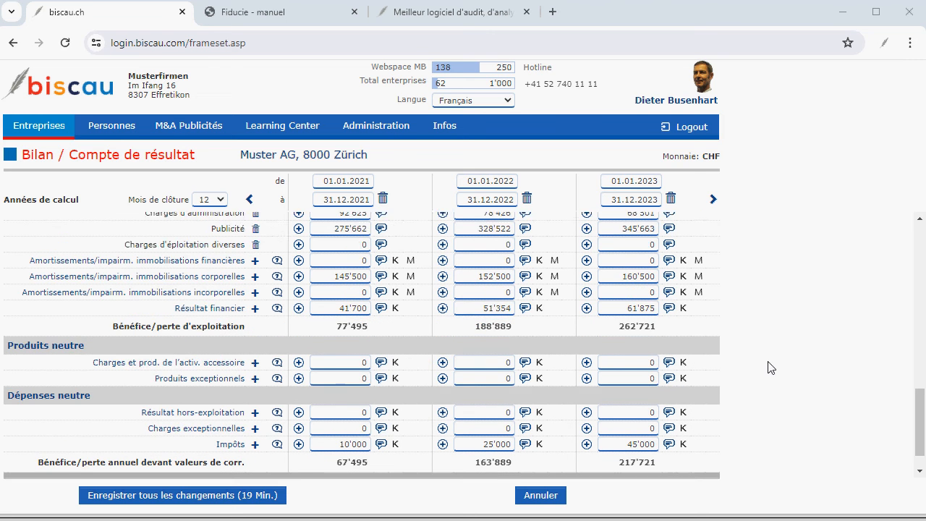
scroll(771, 367, "down", 1)
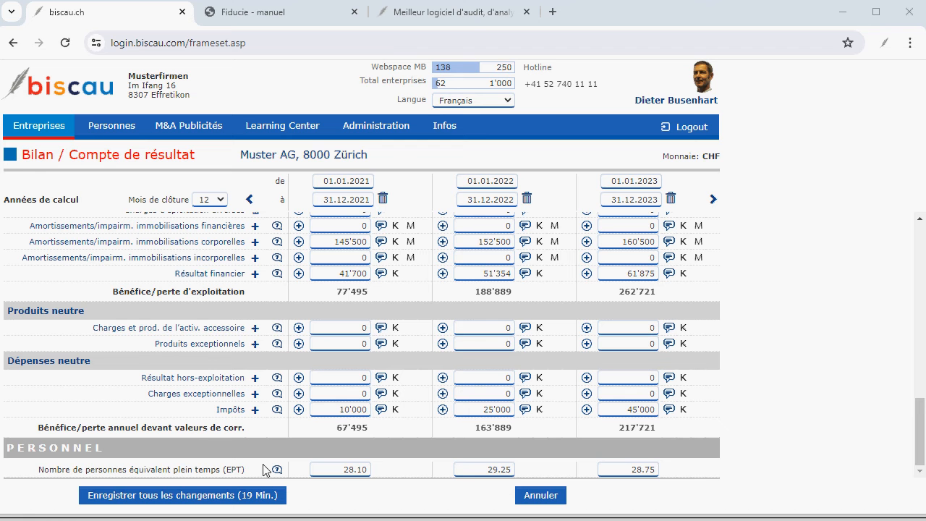
left_click(698, 471)
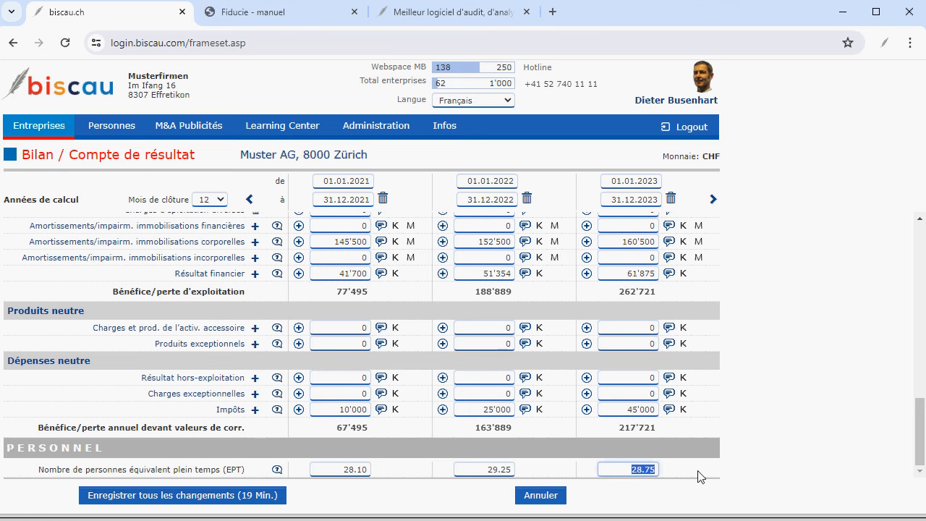
Step: View the 2023 correction values of Stocks, services non facturés and of Charges de personnel, leaving both without changes
scroll(687, 361, "up", 10)
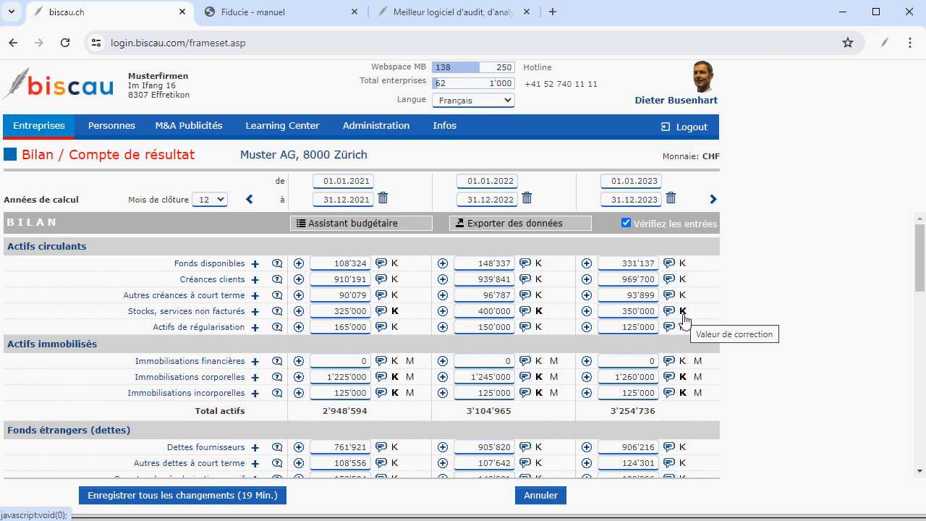
left_click(683, 312)
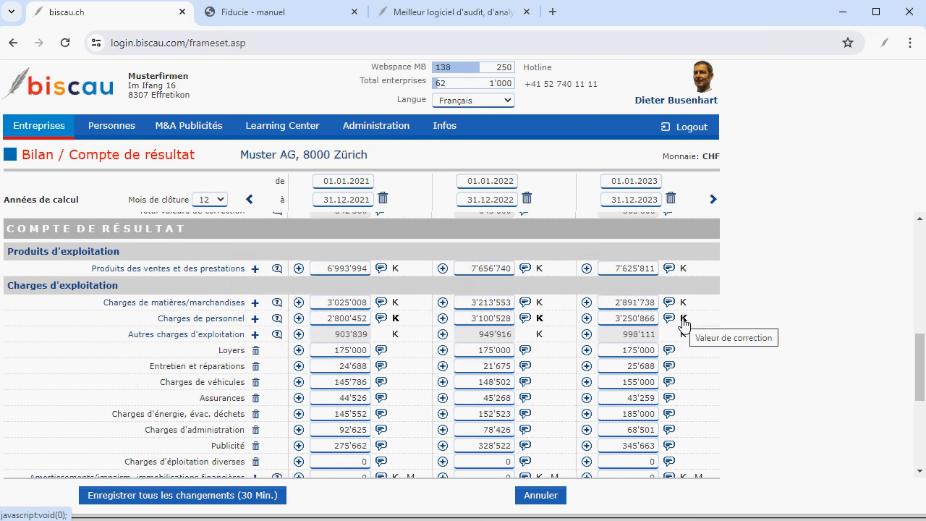
left_click(683, 319)
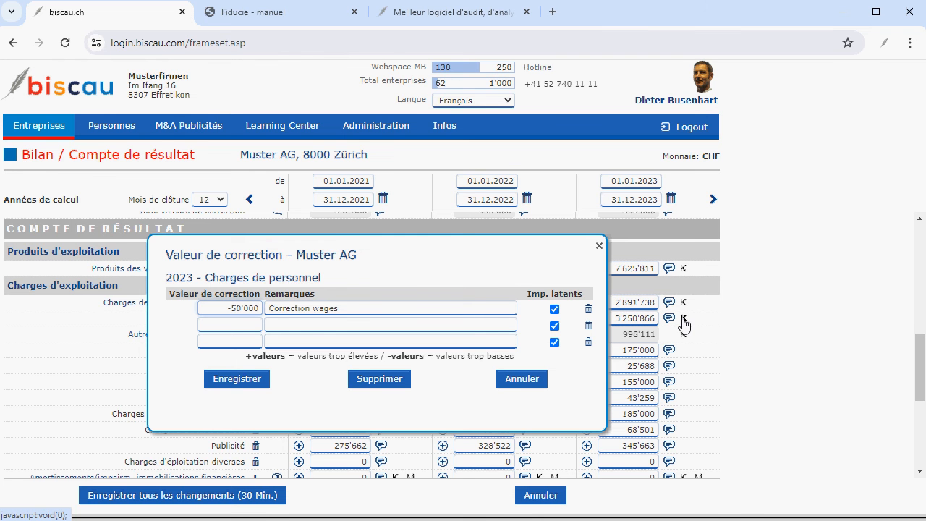
left_click(543, 377)
Step: Highlight the Bénéfice/perte annuel devant valeurs de corr. row under Fonds propres across all three years to examine it
scroll(63, 391, "up", 3)
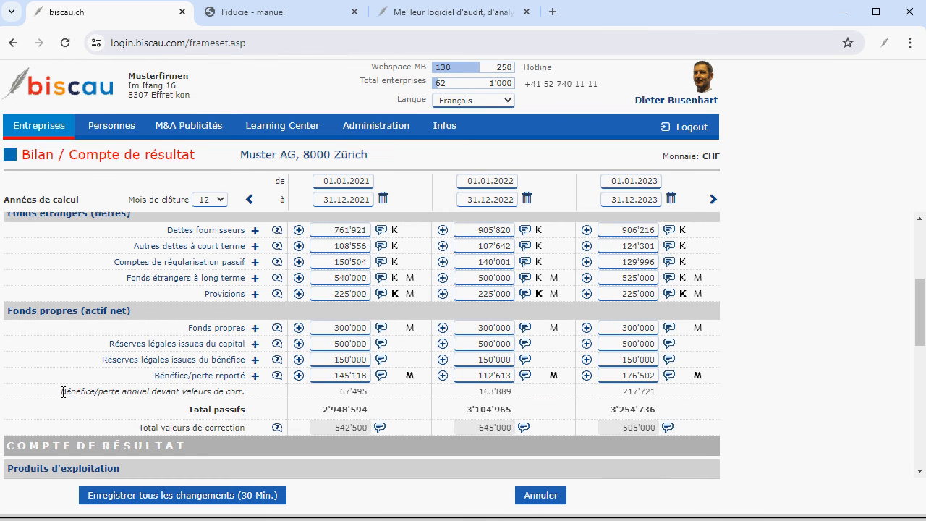
left_click_drag(63, 392, 685, 397)
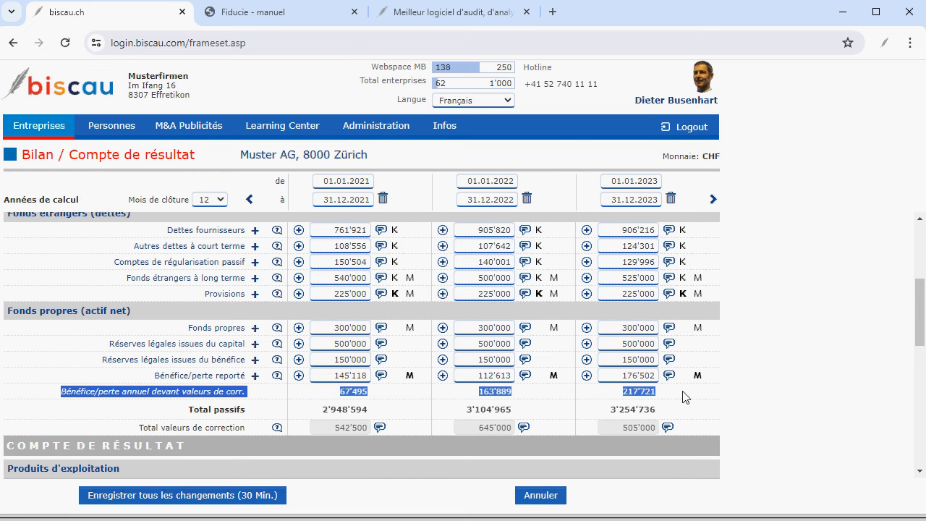
left_click(685, 396)
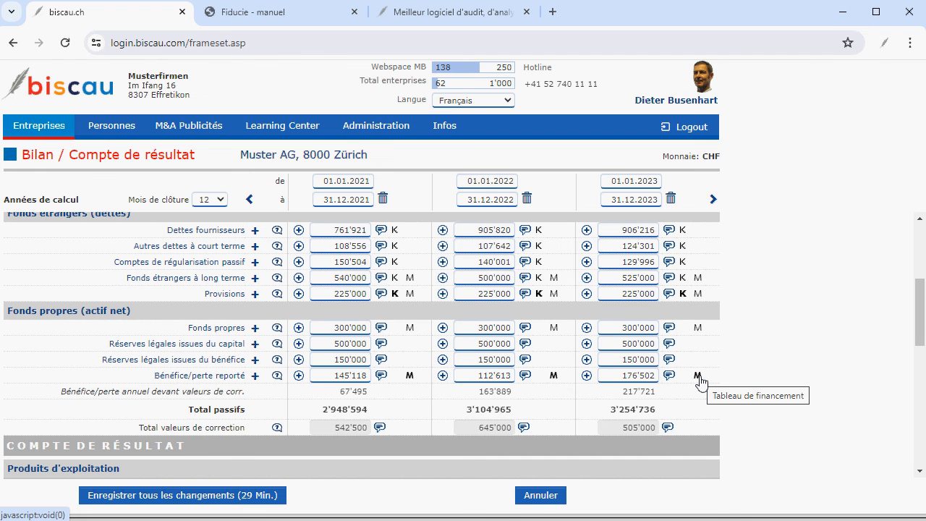
Step: View the 2023 financing tables of Bénéfice/perte reporté and Fonds étrangers à long terme, switching the first line's liquidity effect off and on
left_click(698, 377)
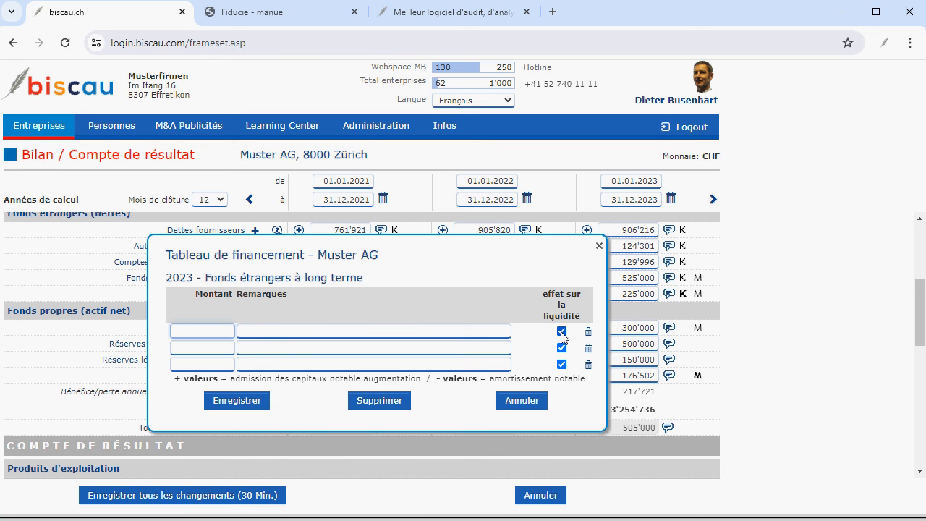
left_click(561, 332)
left_click(561, 332)
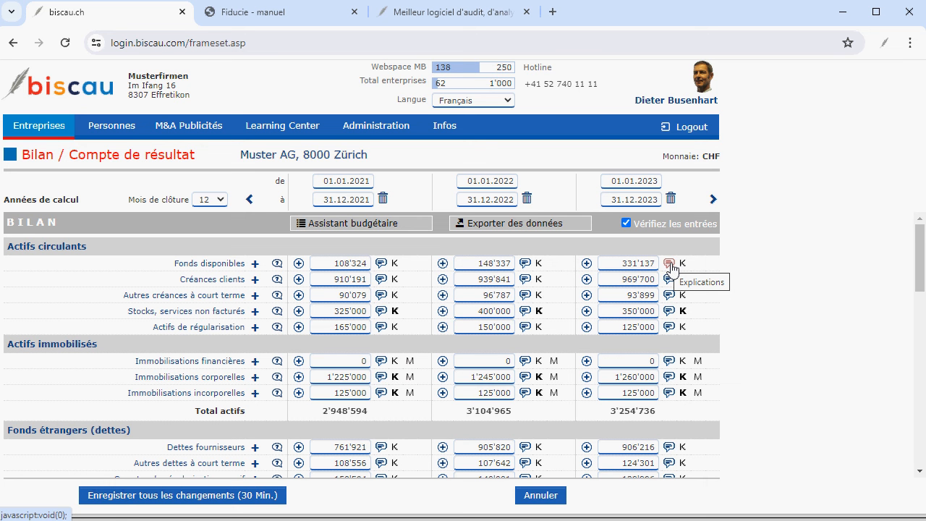
Step: Insert the account details table into the 2023 explanations of Fonds disponibles, save it, and highlight that line in the annual accounts report
left_click(669, 263)
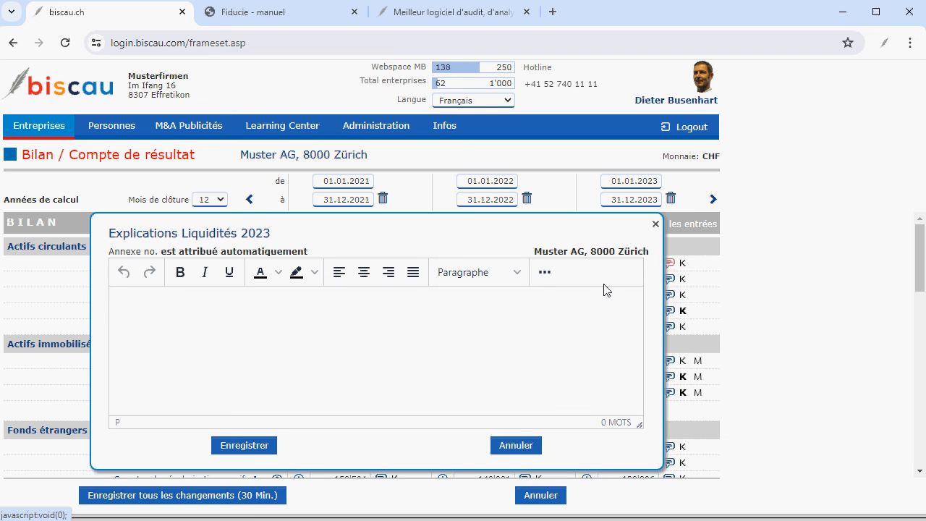
left_click(545, 273)
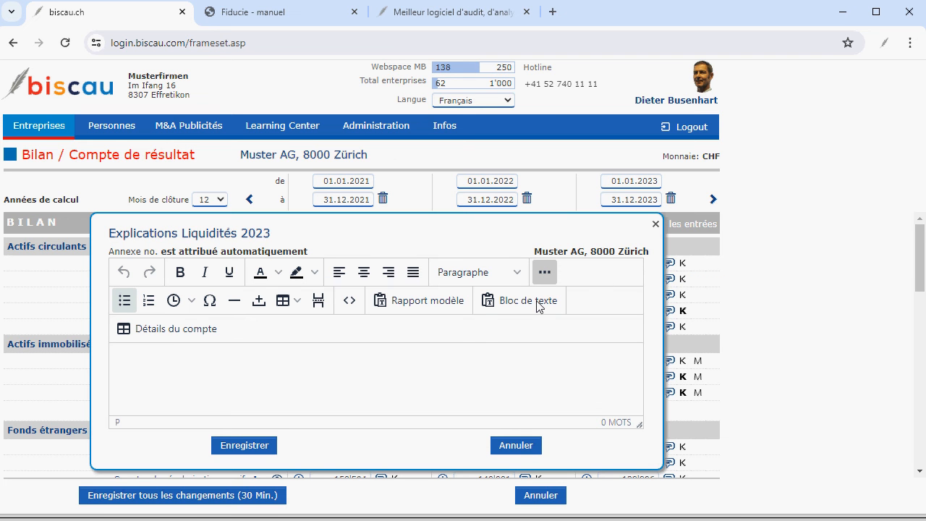
left_click(155, 331)
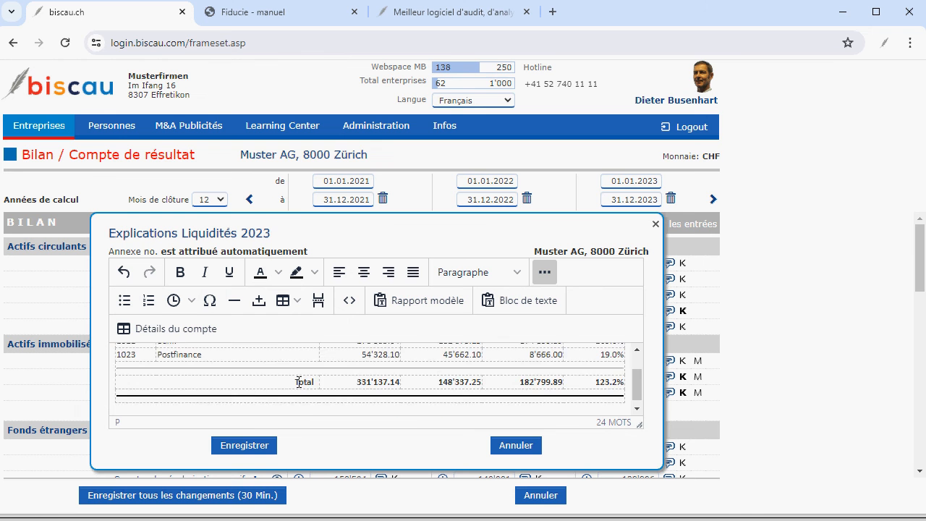
scroll(297, 381, "up", 2)
scroll(296, 381, "down", 2)
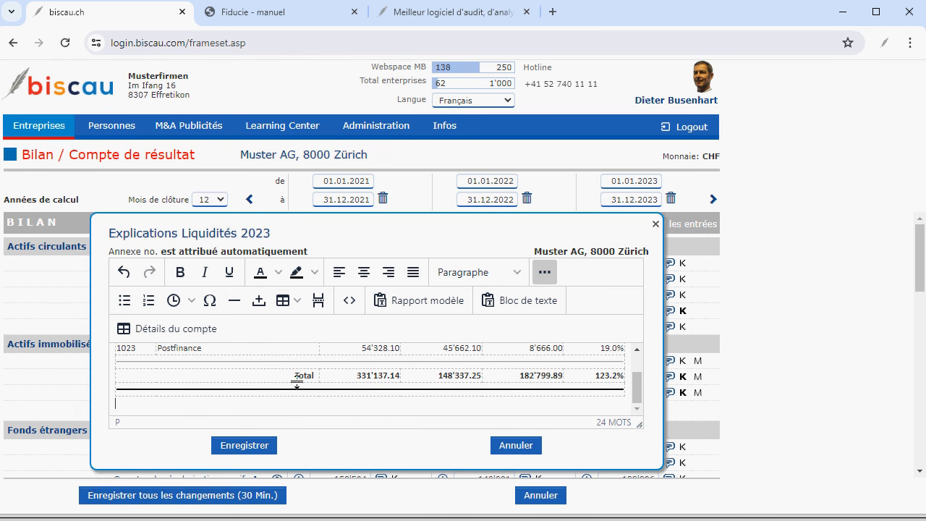
left_click(255, 447)
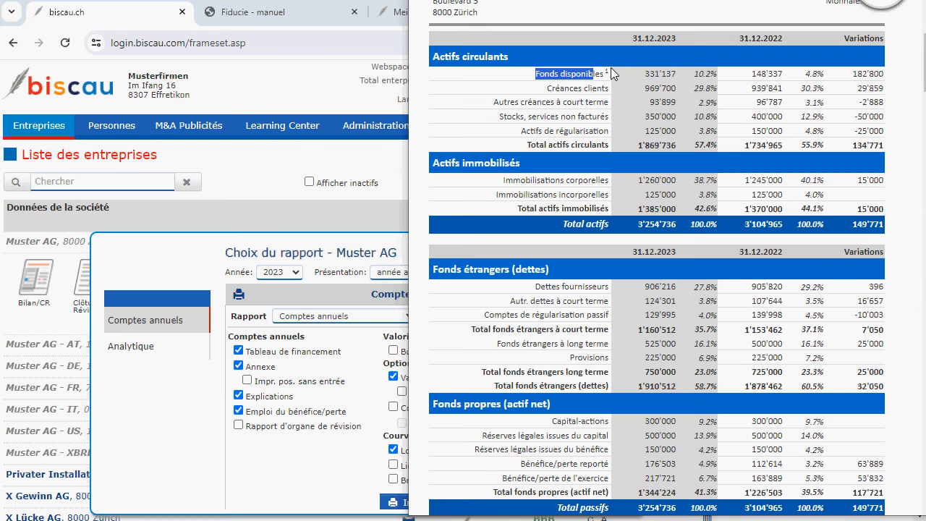
left_click(612, 73)
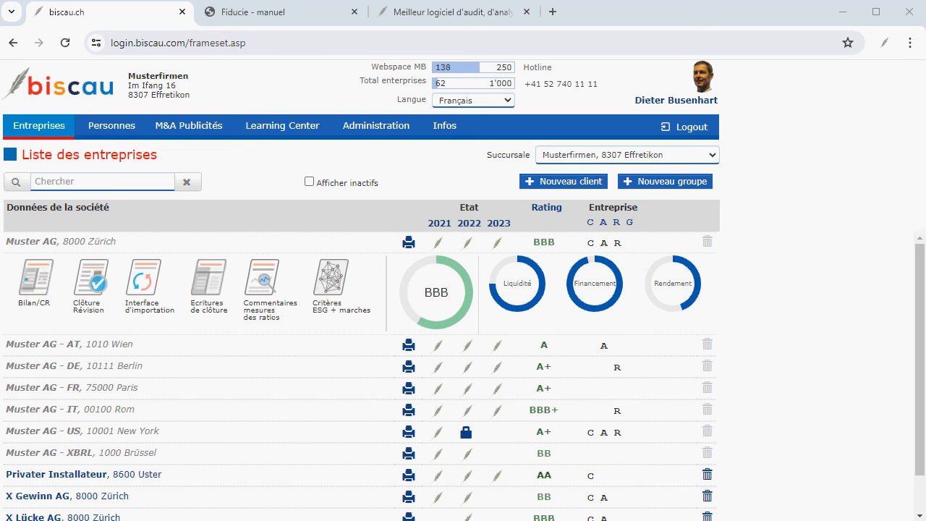
Step: Go to Muster AG's year-end closing and revision for 2023 and assign the first listed person as Fiduciaire dirigeant
left_click(83, 282)
left_click(357, 313)
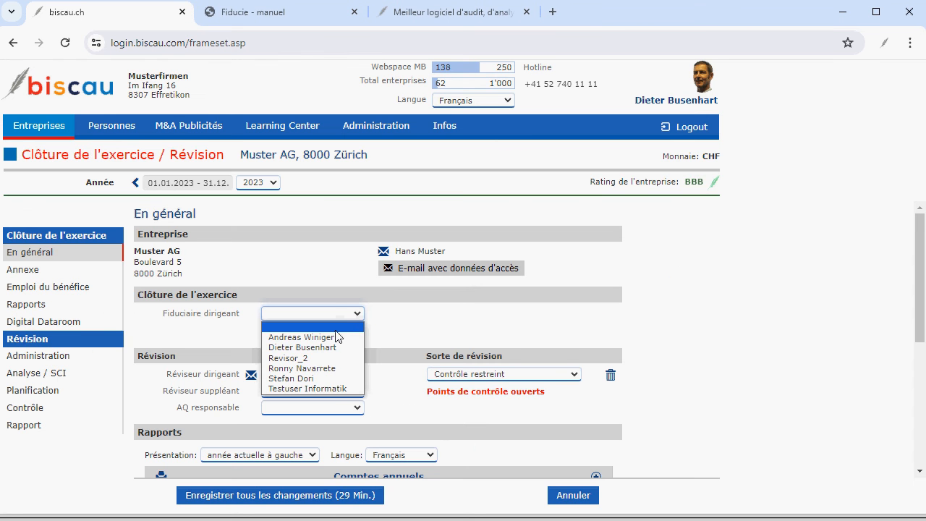
left_click(329, 337)
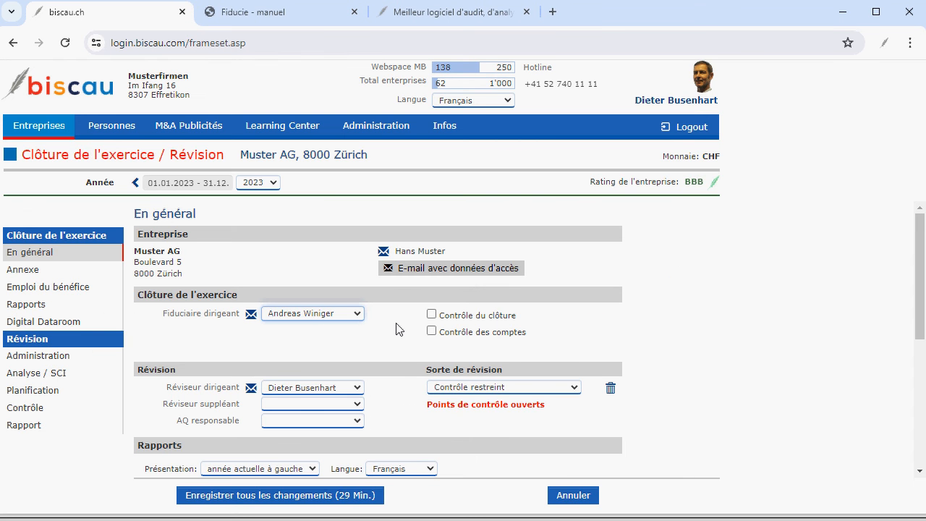
Step: Review the 2023 Annexe of the closing, from the financial statement principles through the supplementary information positions
left_click(21, 271)
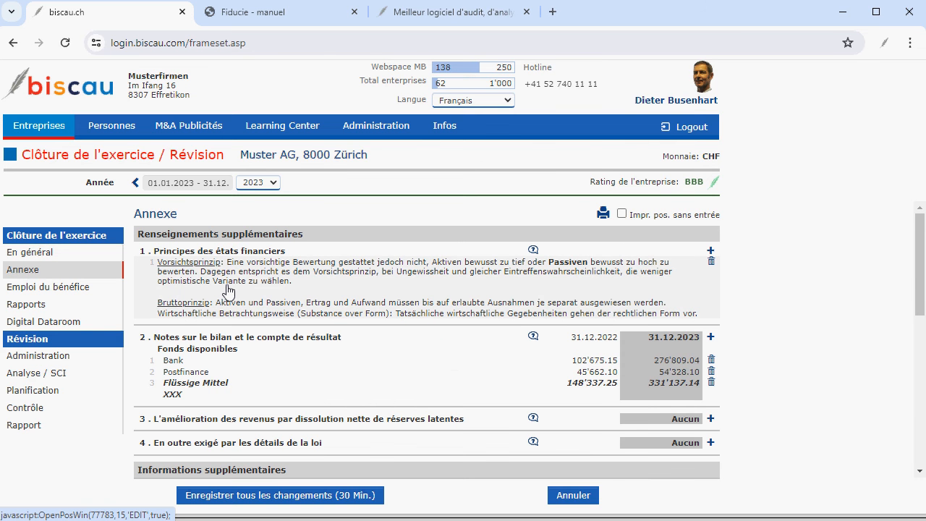
scroll(255, 354, "down", 3)
scroll(255, 353, "down", 2)
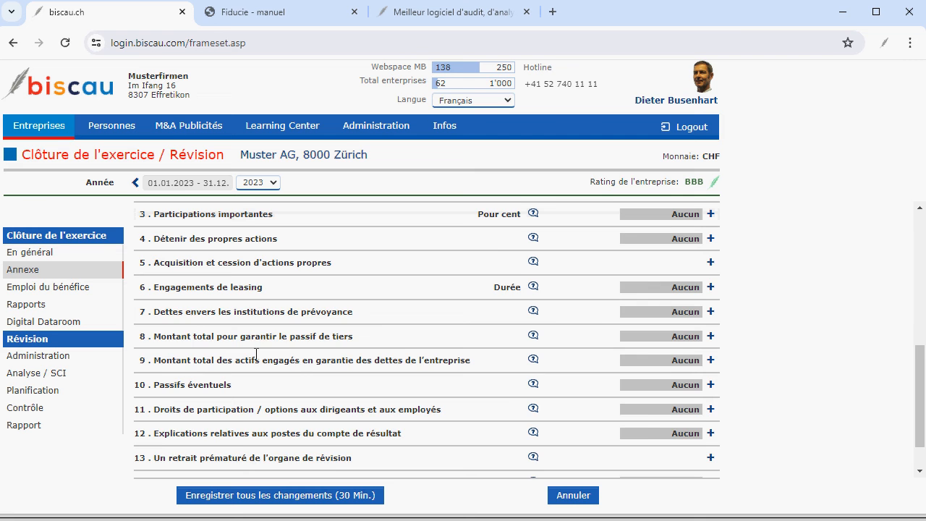
scroll(256, 353, "down", 1)
scroll(256, 354, "up", 6)
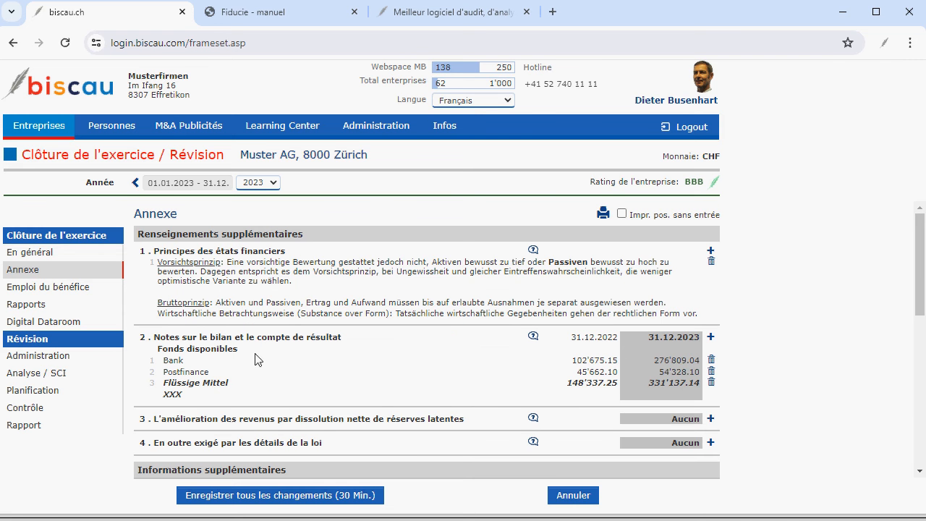
Step: View the Emploi du bénéfice section, its reserve allocation assistant and the entry form for a Cas spéciaux (tantièmes) position, adding nothing
left_click(32, 288)
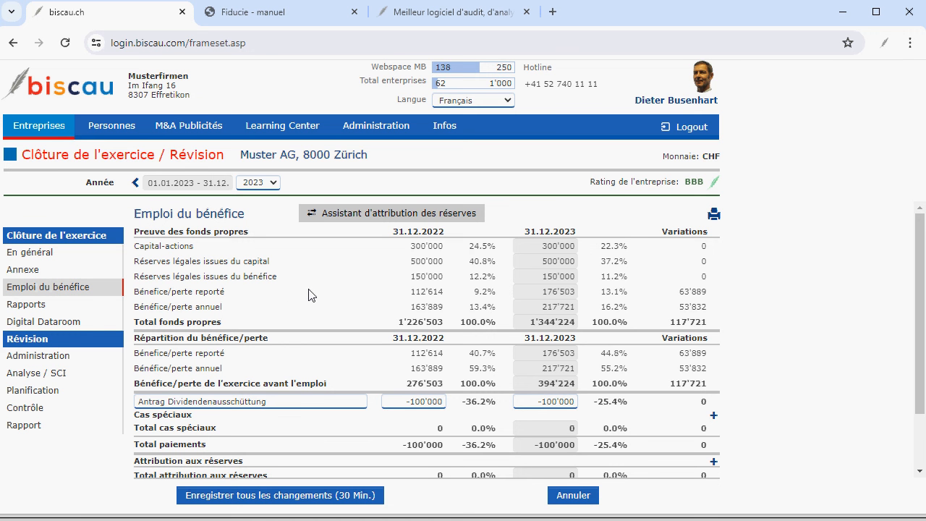
left_click(373, 215)
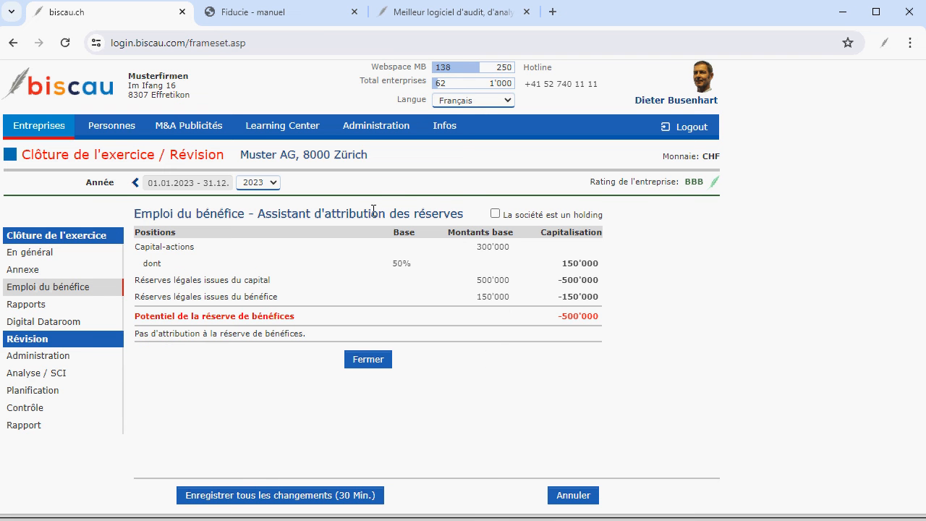
left_click(369, 361)
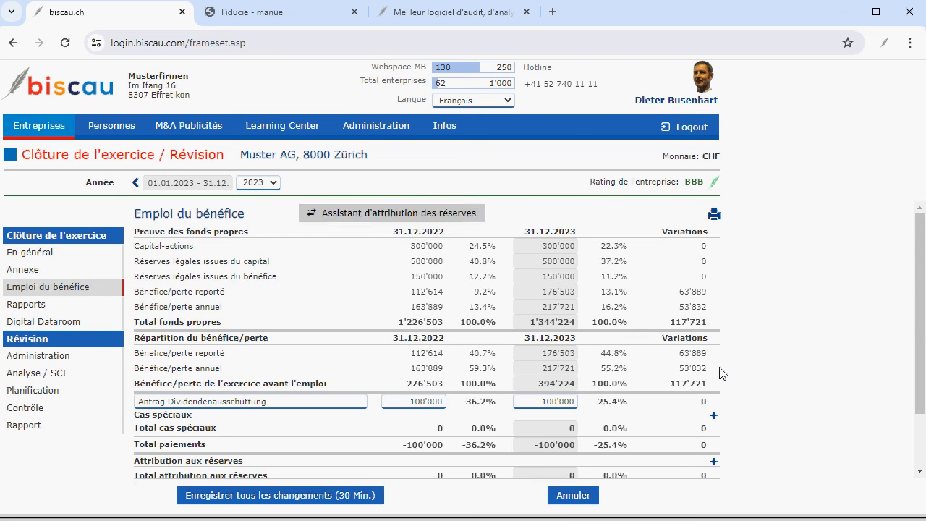
scroll(719, 370, "down", 2)
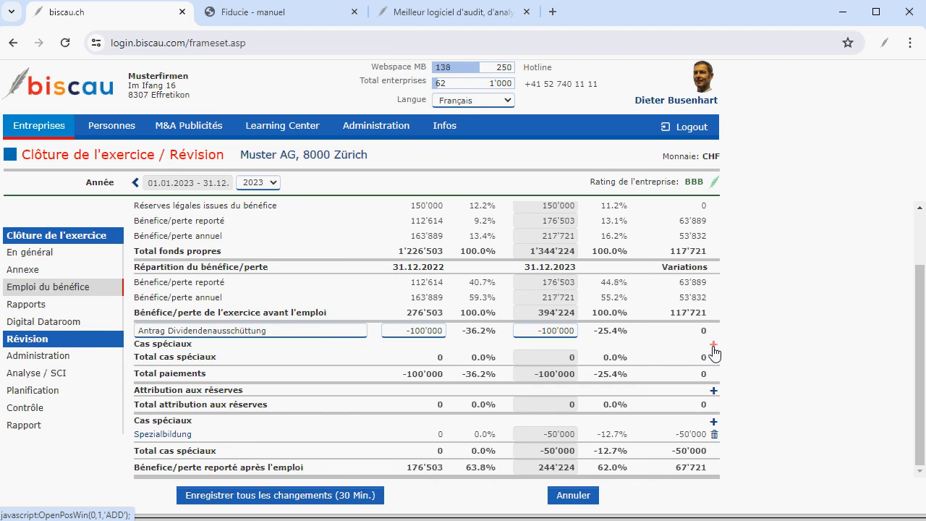
left_click(713, 347)
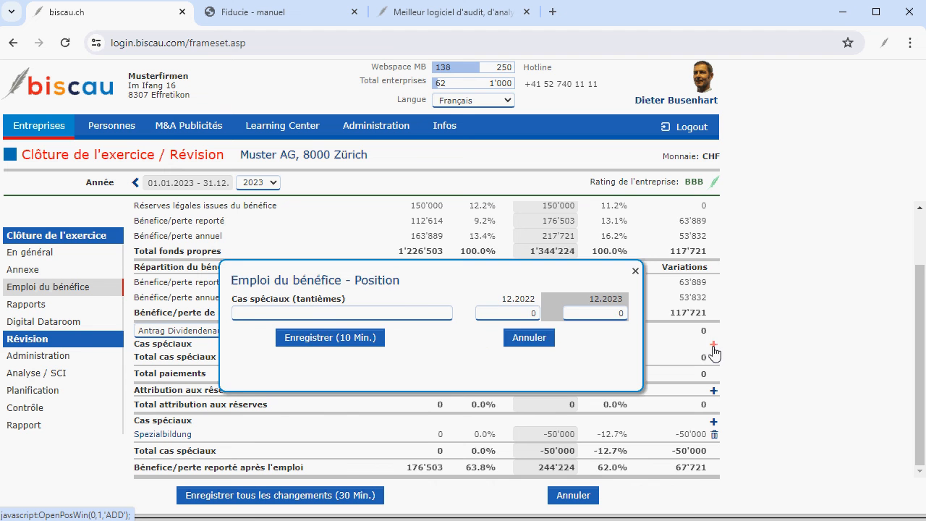
left_click(531, 339)
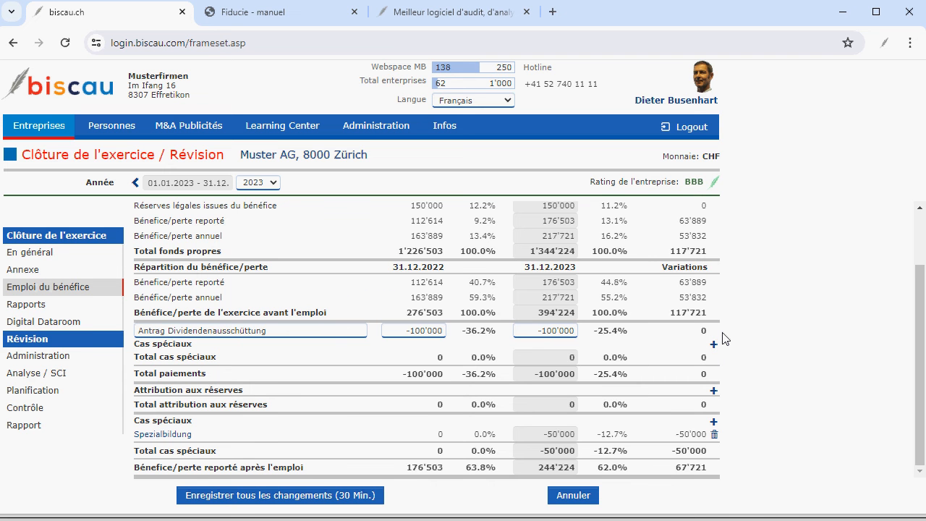
Step: View the Rapports section of the closing, and the list of French text templates with its available types in Administration
left_click(26, 307)
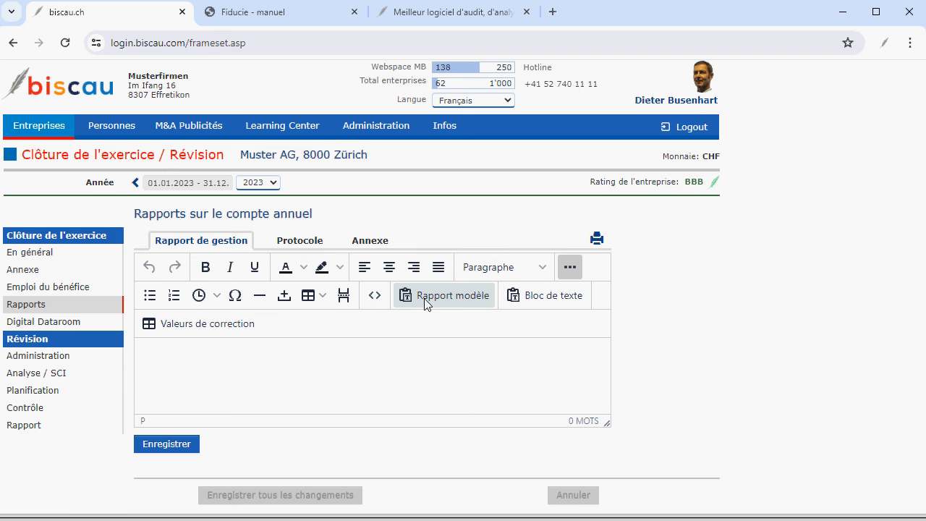
left_click(368, 130)
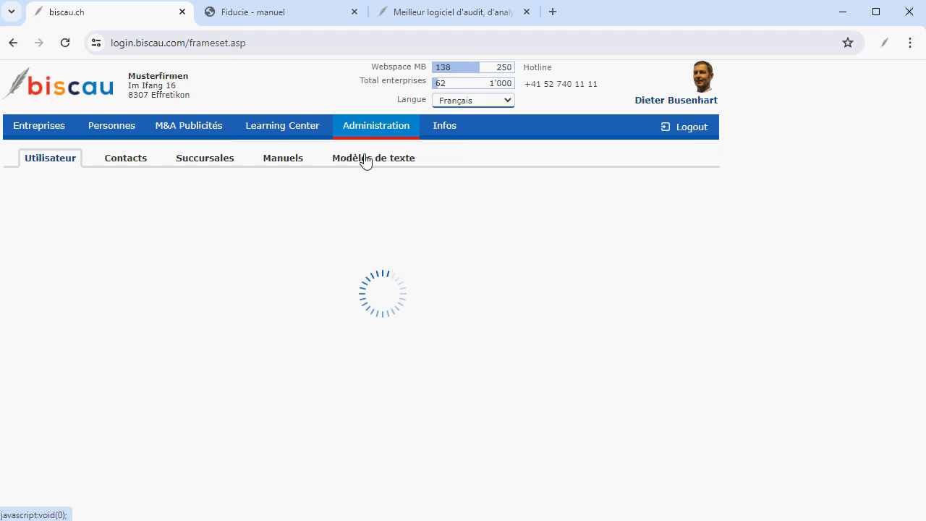
left_click(367, 159)
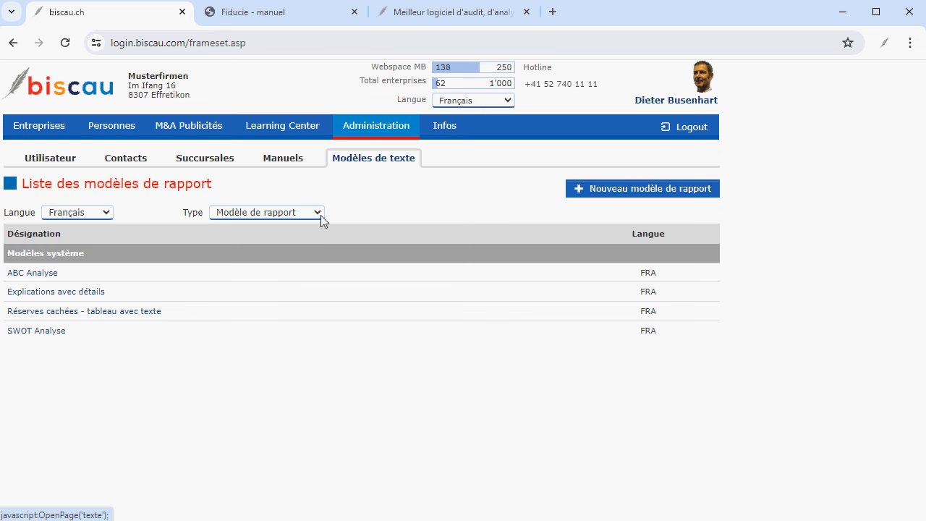
left_click(315, 213)
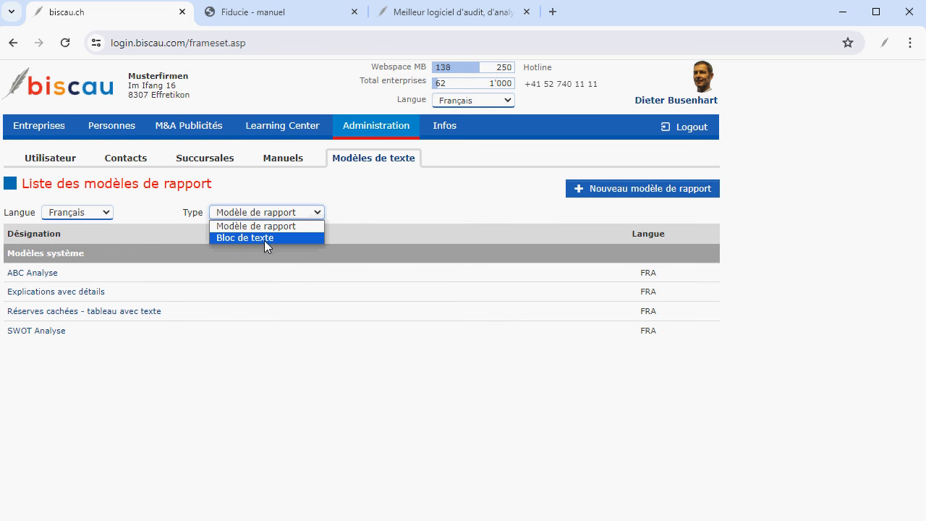
Step: Return to Muster AG's Rapport de gestion, insert the ABC Analyse report template and look through the inserted text
left_click(47, 129)
left_click(436, 302)
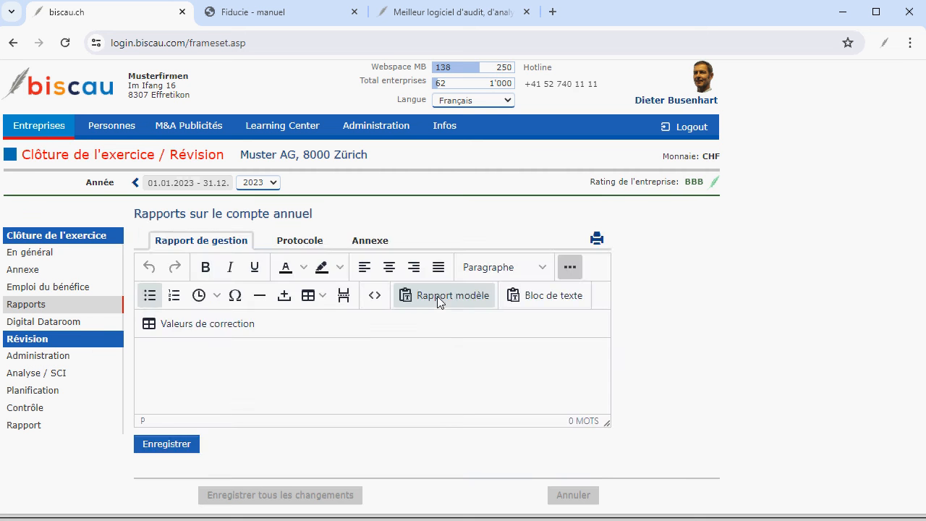
left_click(437, 301)
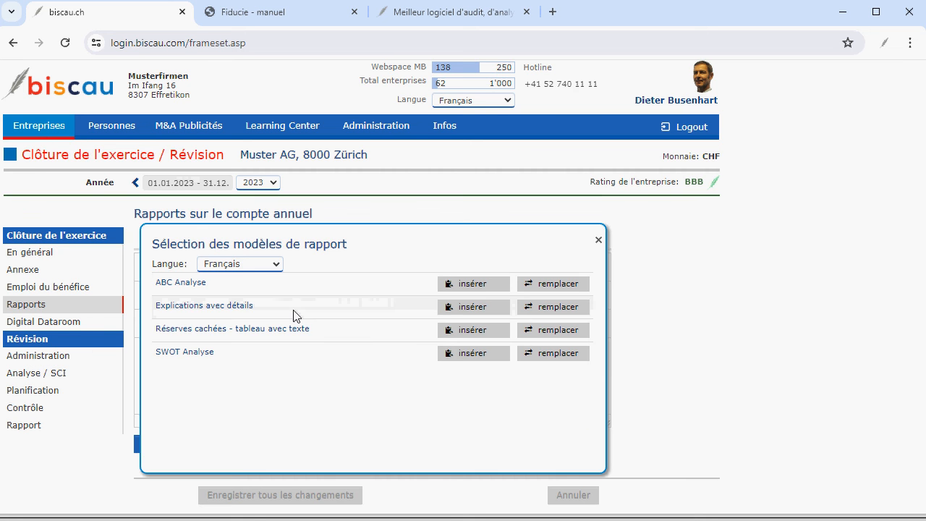
left_click(482, 284)
scroll(384, 362, "down", 2)
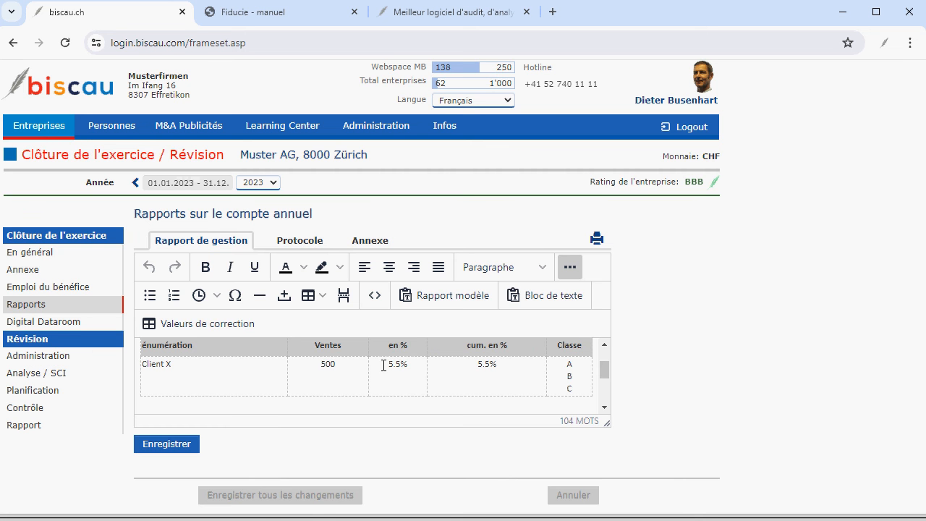
scroll(383, 365, "down", 1)
scroll(384, 365, "down", 1)
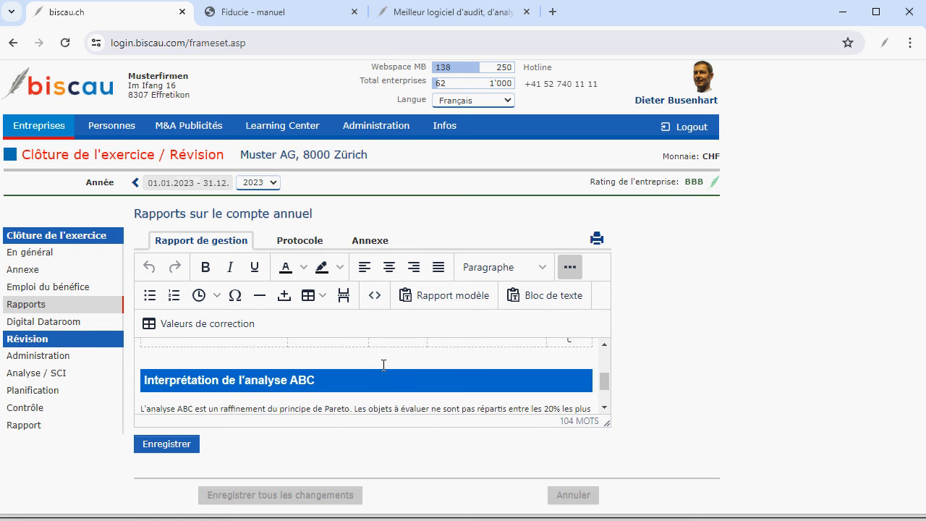
scroll(383, 366, "up", 3)
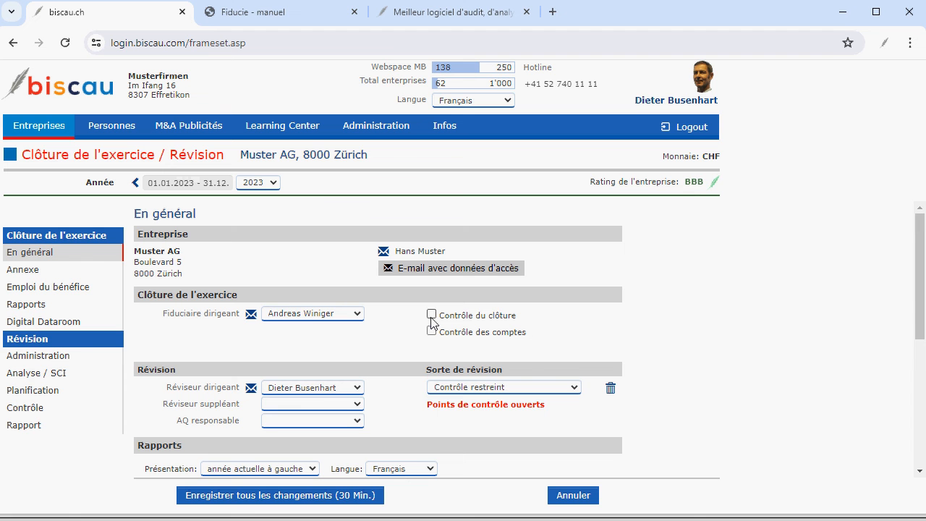
Step: Enable Contrôle du clôture for the closing and inspect its checklist, expanding and collapsing all sections, Positions du bilan, and Taxes et droits
left_click(432, 316)
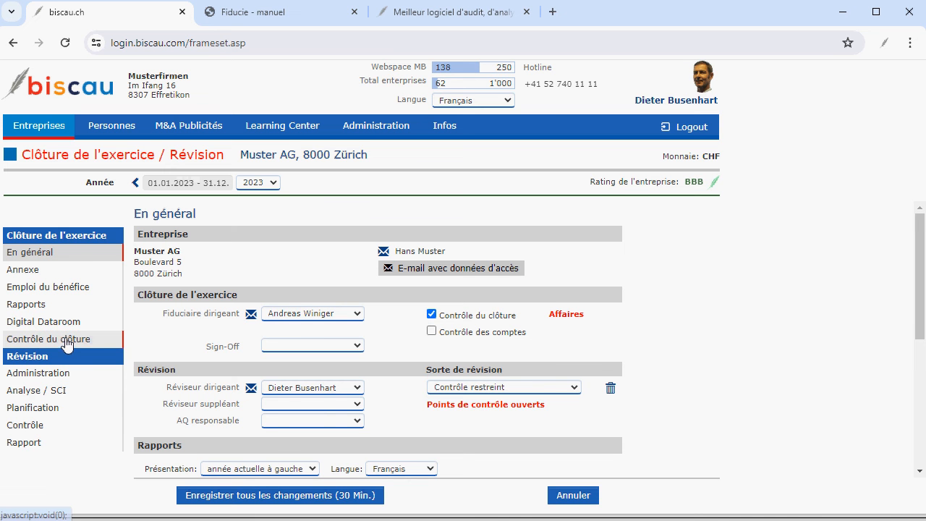
left_click(66, 340)
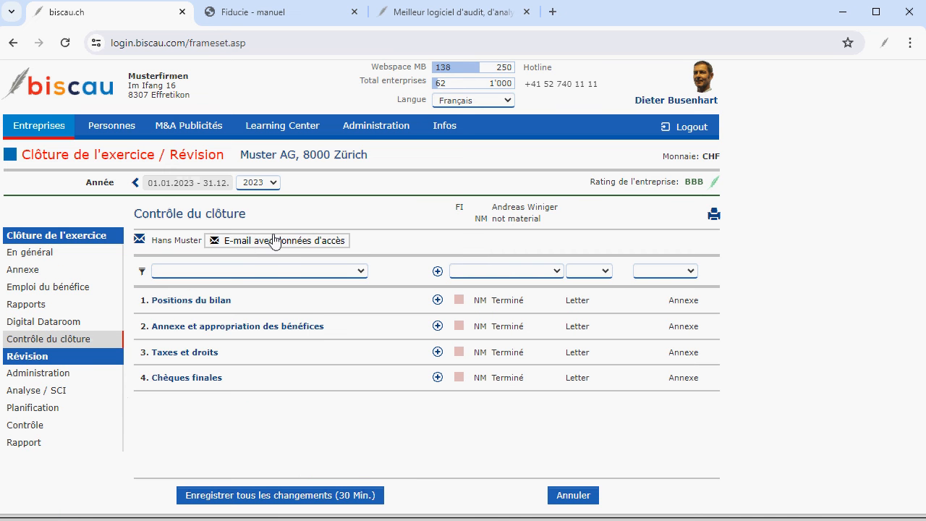
left_click(437, 271)
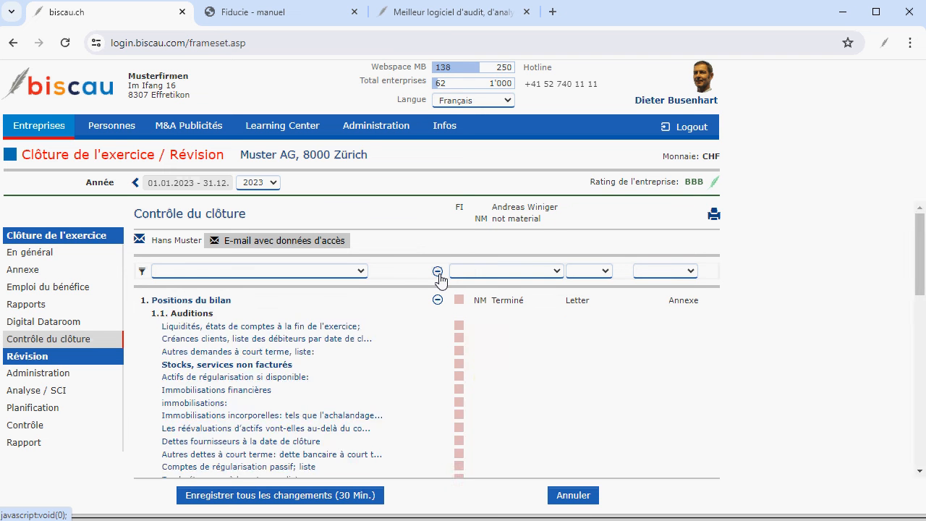
left_click(438, 271)
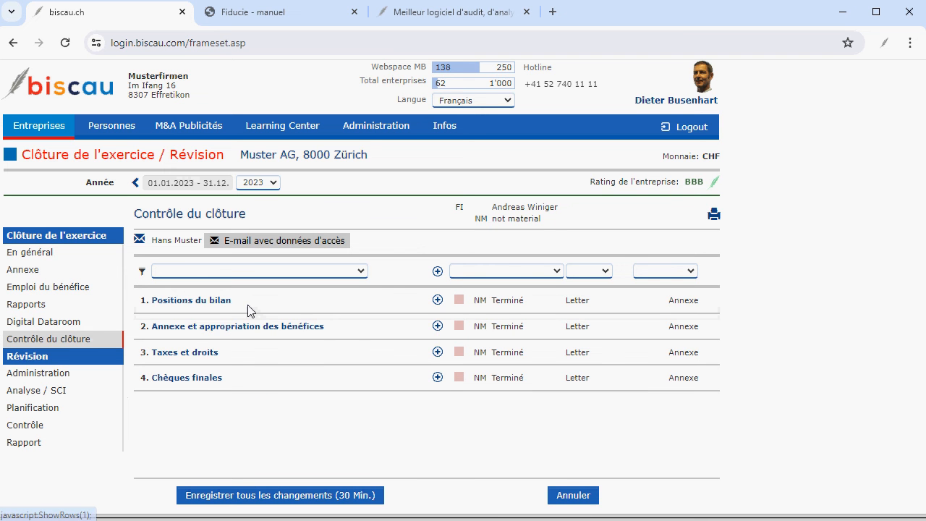
left_click(438, 300)
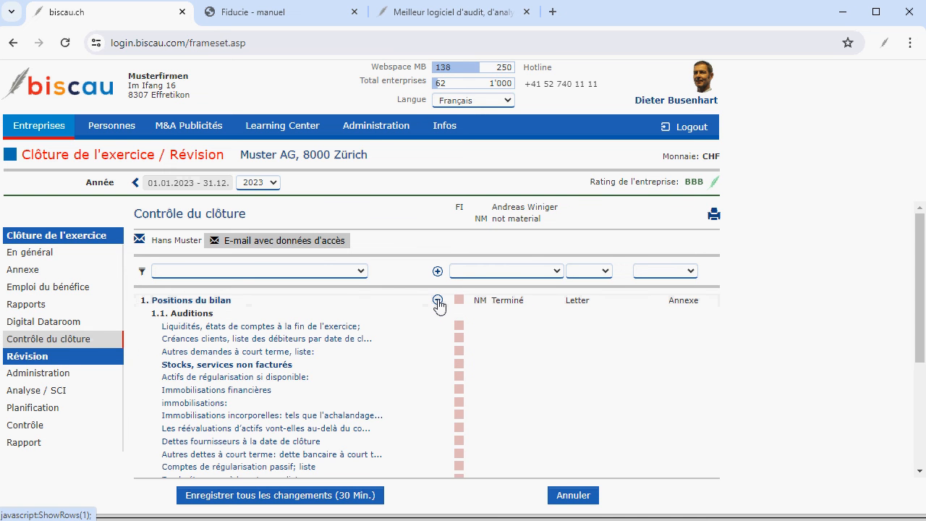
left_click(438, 301)
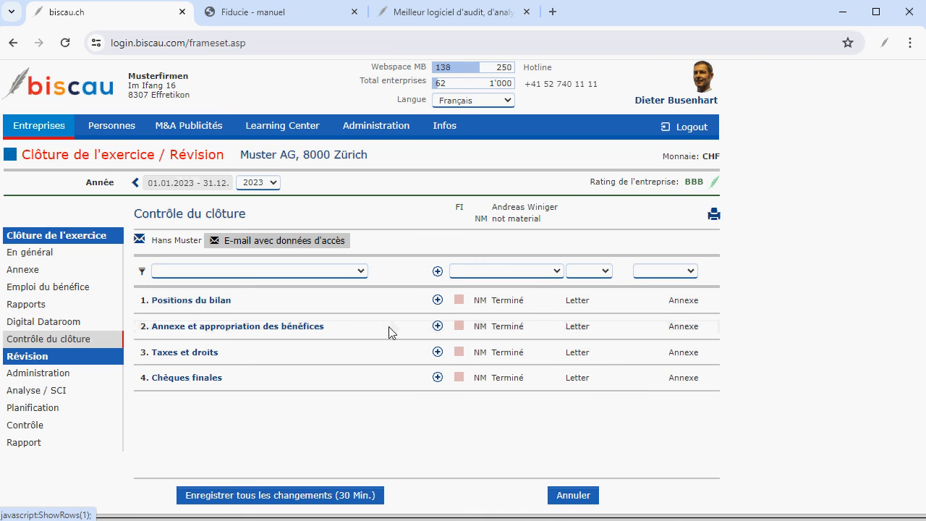
left_click(437, 353)
left_click(438, 352)
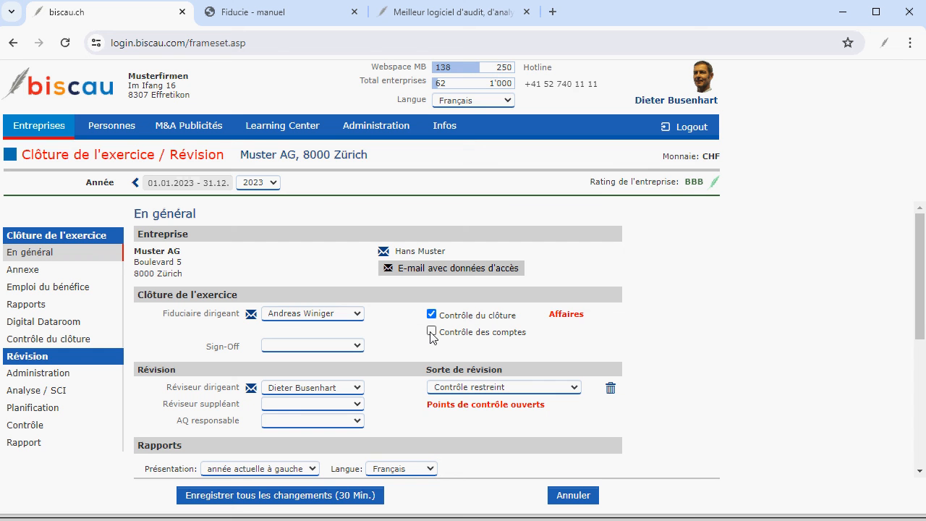
Step: Enable Contrôle des comptes in the closing's general settings and open its checklist
left_click(432, 334)
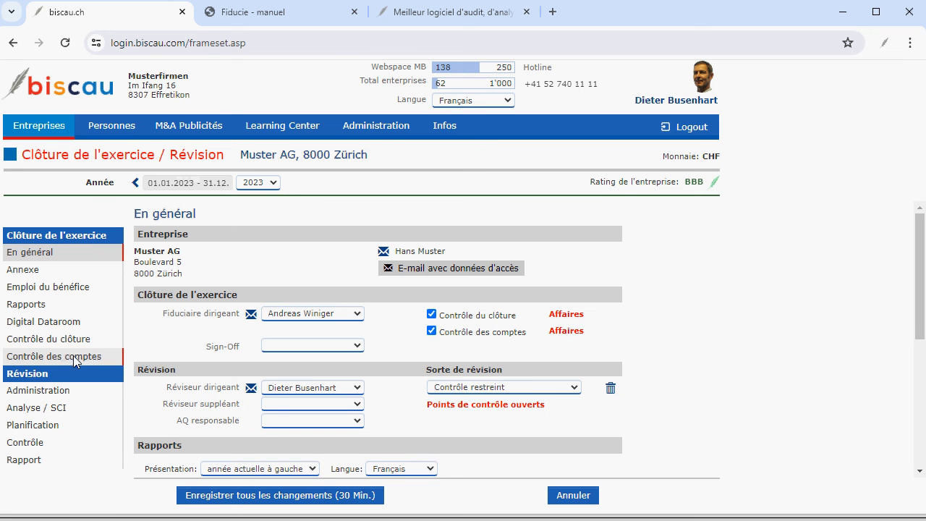
left_click(75, 360)
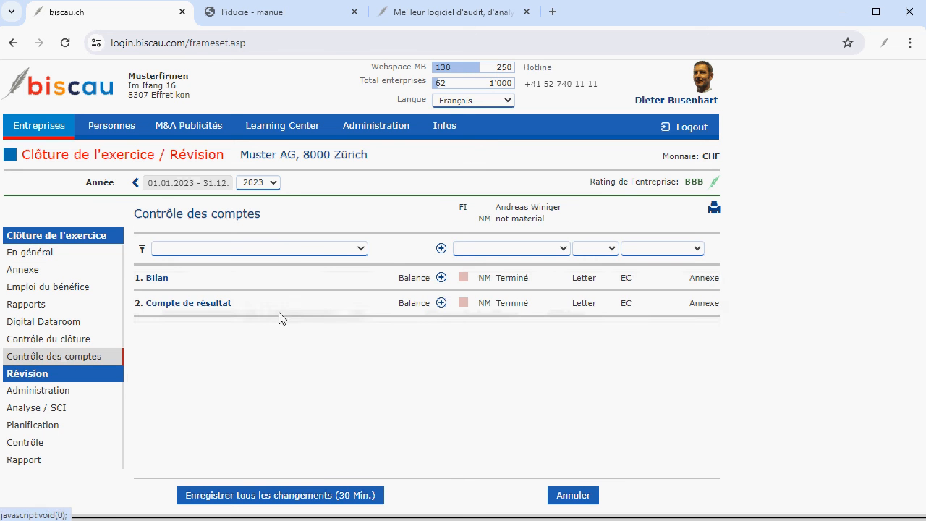
Step: Expand the Bilan entry in Contrôle des comptes, and open the Comptes annuels report options in the closing's general settings
left_click(441, 278)
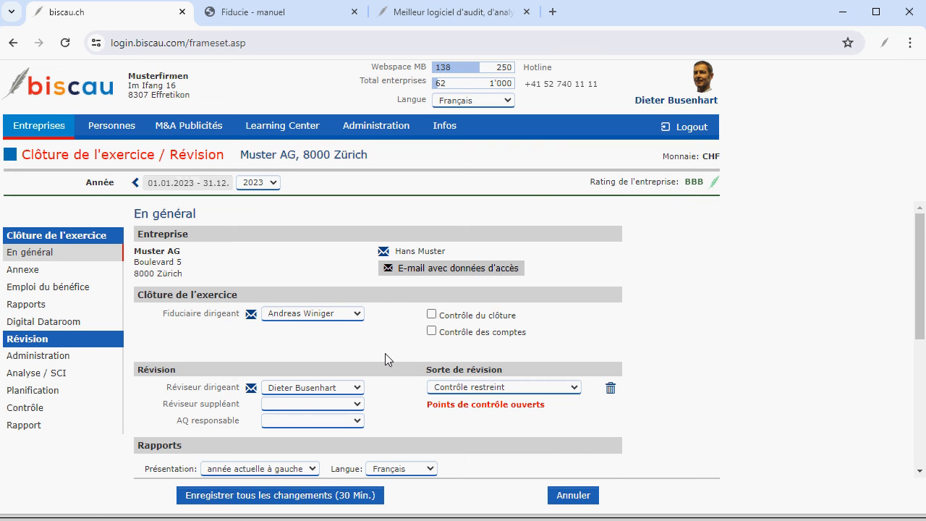
scroll(385, 353, "down", 2)
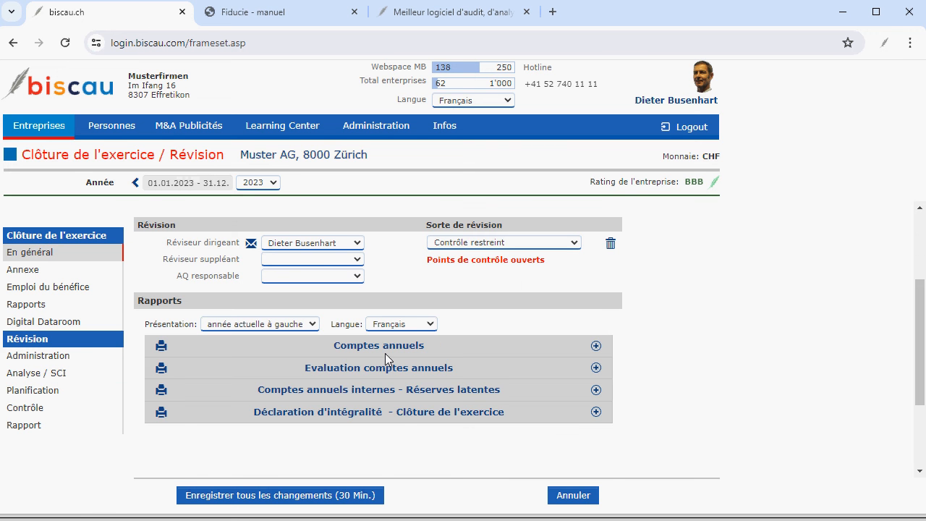
left_click(355, 347)
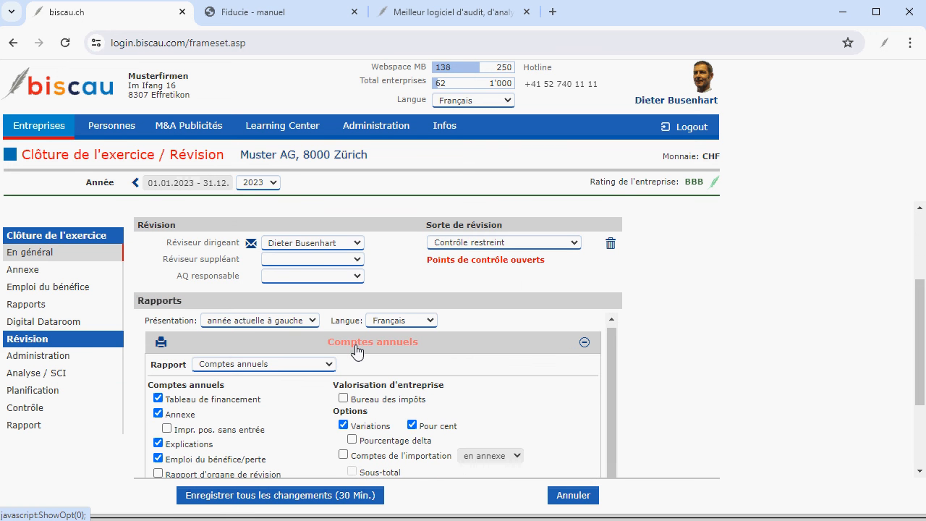
scroll(355, 350, "down", 1)
scroll(345, 331, "down", 3)
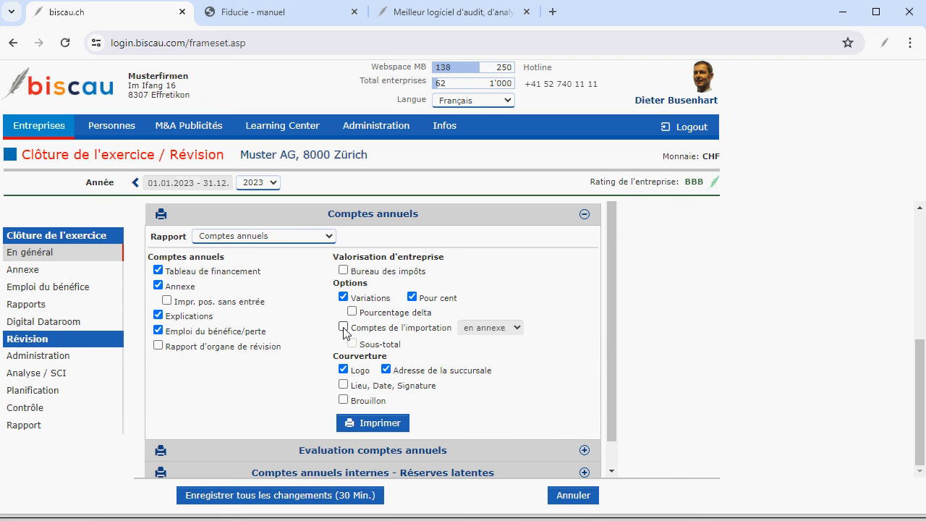
Step: Try the Comptes de l'importation option with its placement set to au bilan/cr, and switch the option off again
left_click(343, 326)
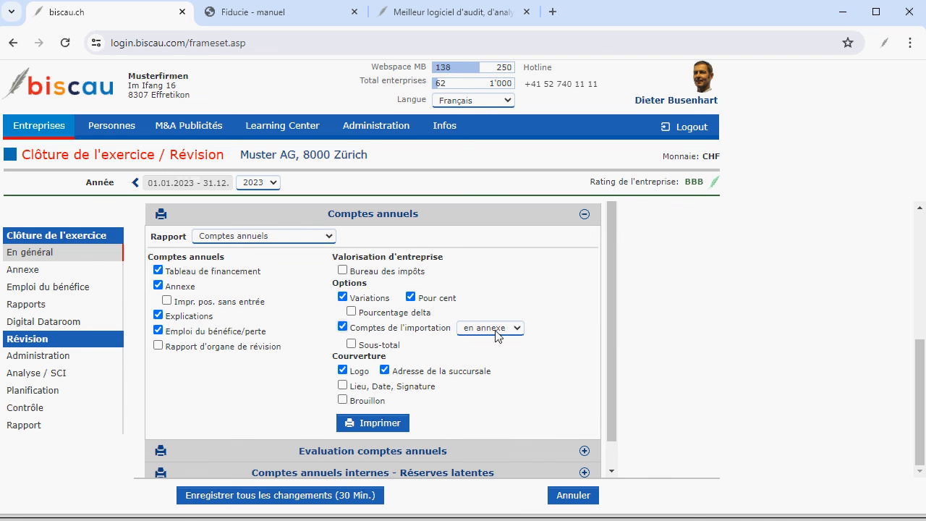
left_click(518, 329)
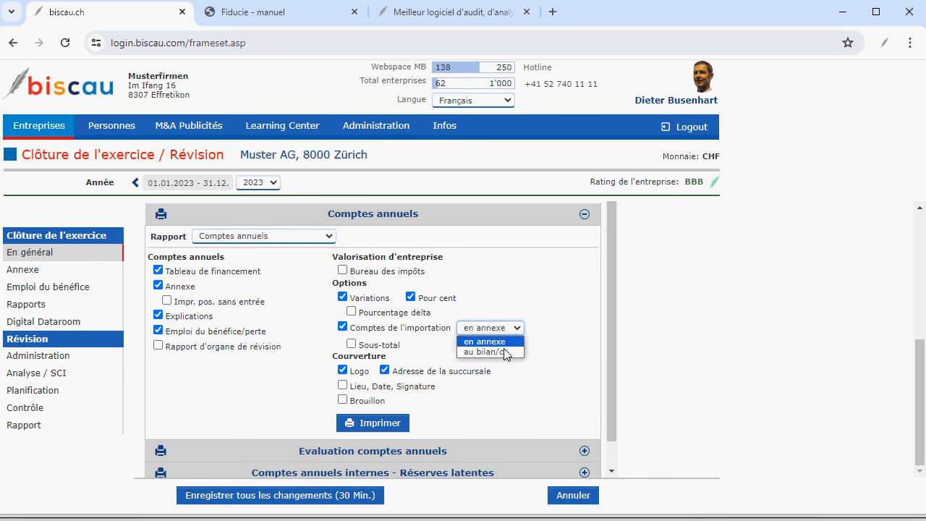
left_click(505, 351)
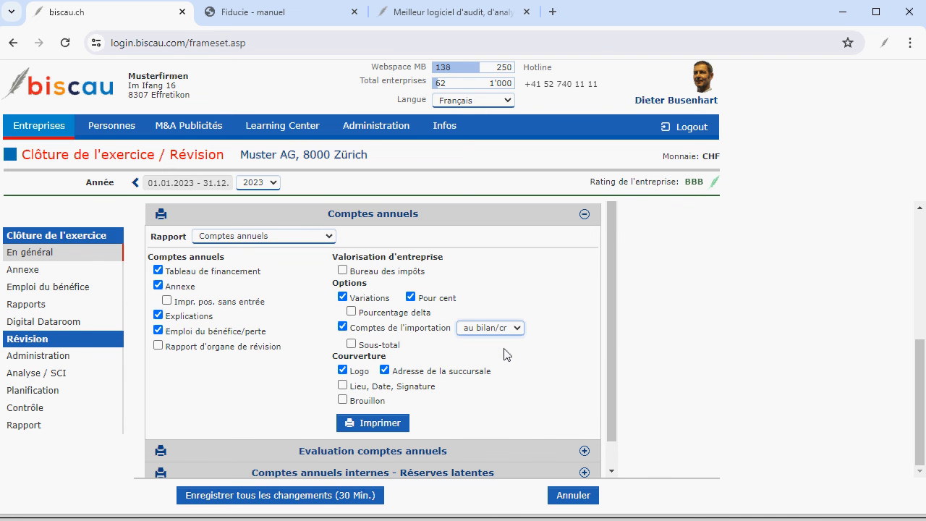
left_click(343, 327)
Step: Generate the Comptes annuels report as a PDF and view its cover page down to the Sommaire
left_click(377, 425)
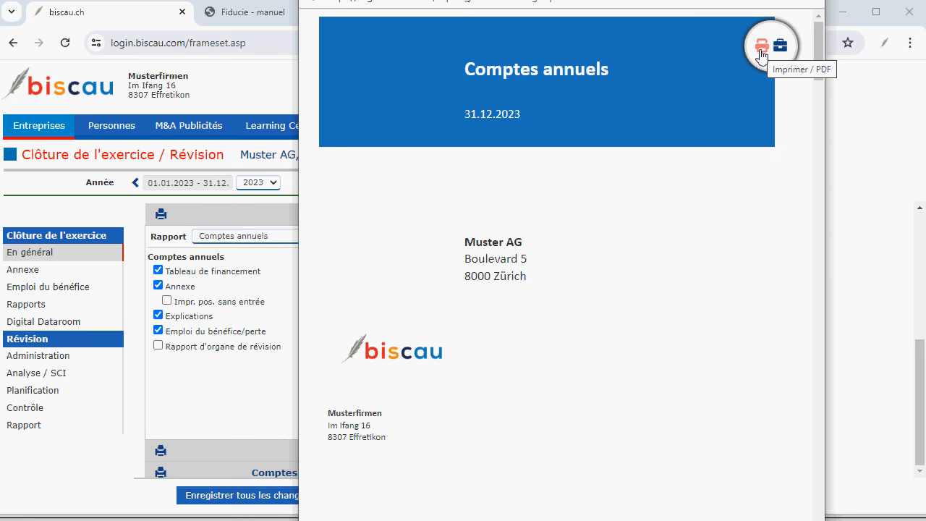
left_click(761, 49)
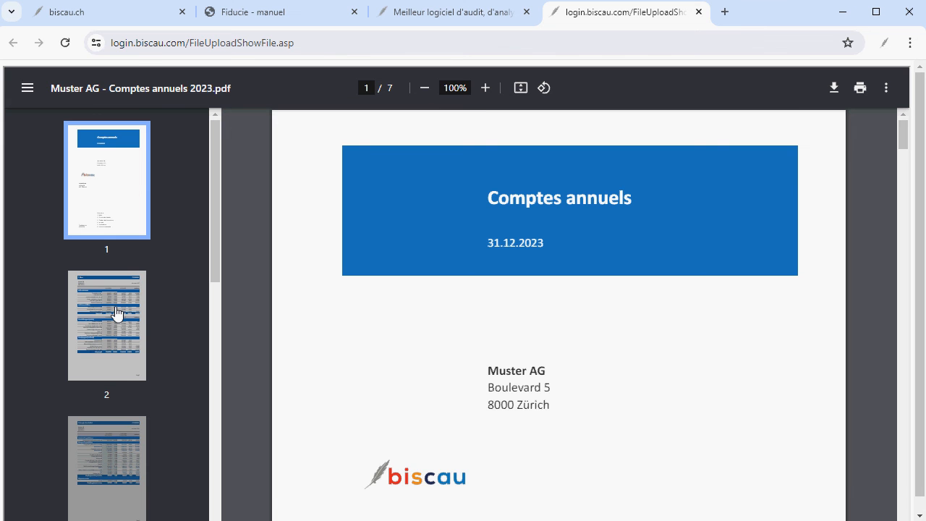
scroll(386, 336, "down", 1)
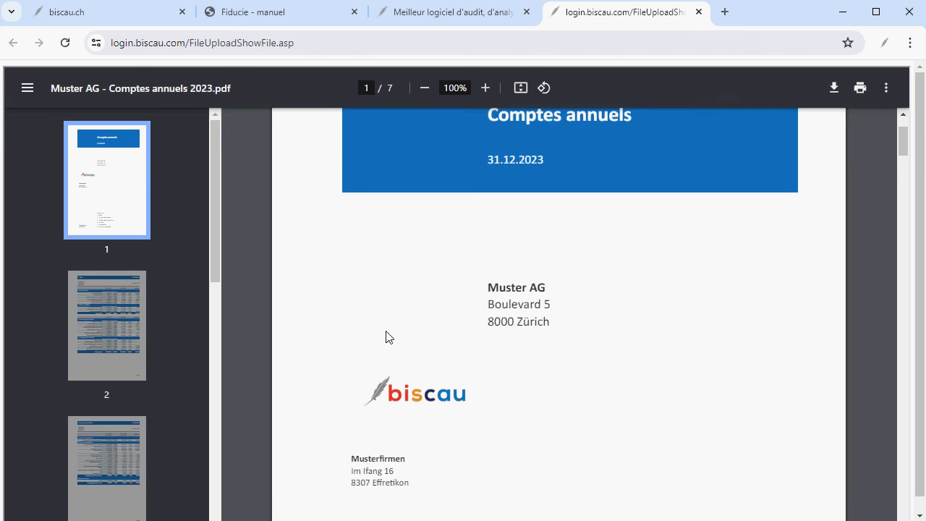
scroll(385, 337, "down", 4)
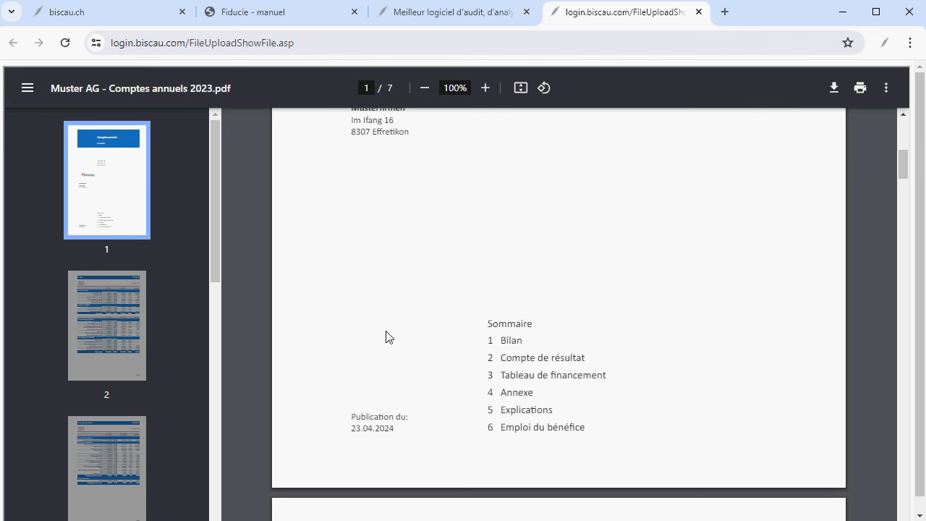
Step: View the Bilan and Compte de résultat pages of the annual accounts PDF
left_click(100, 304)
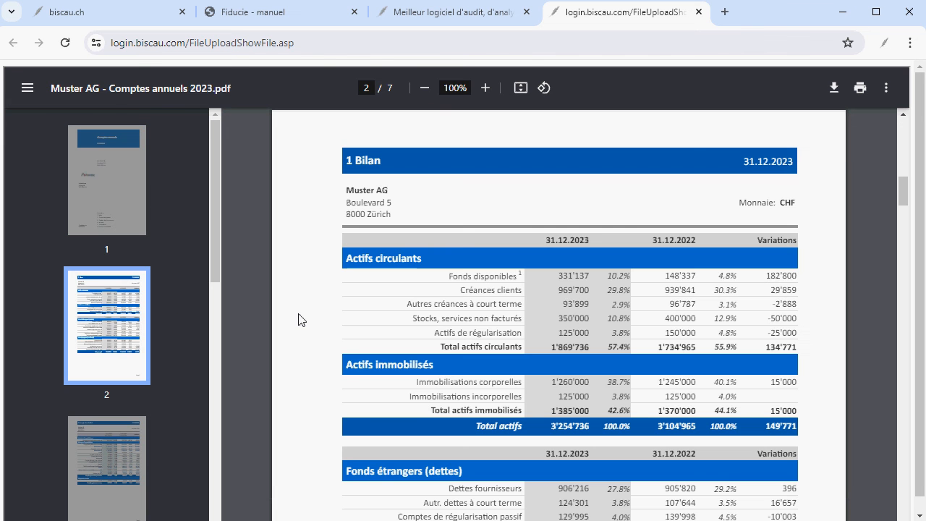
left_click(130, 450)
scroll(303, 385, "down", 1)
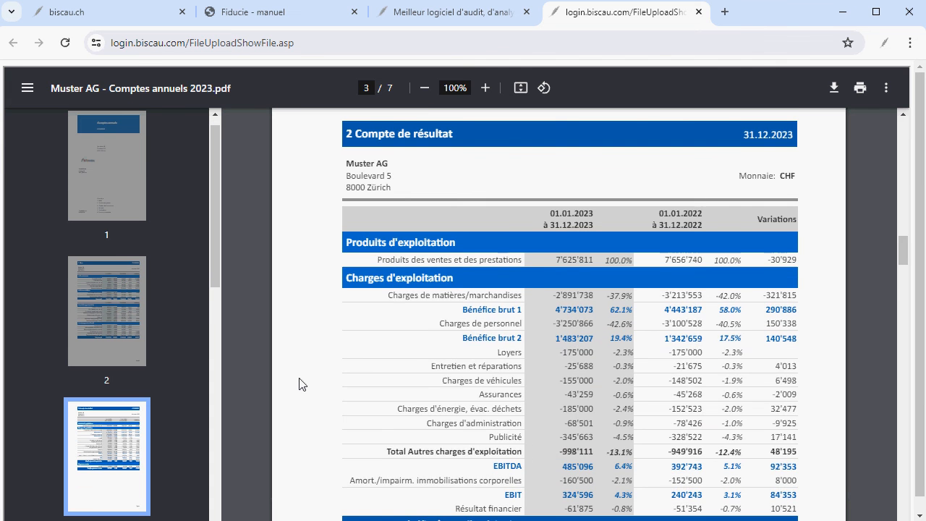
scroll(298, 382, "up", 5)
scroll(289, 398, "down", 4)
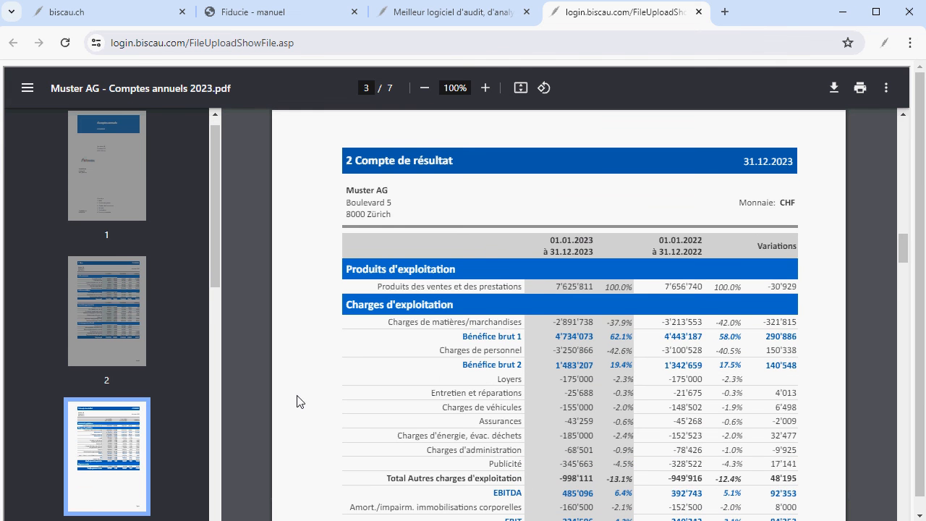
scroll(124, 441, "down", 5)
Step: View the PDF's Tableau de financement, Annexe and Explications pages, and go back to the cover page
left_click(93, 152)
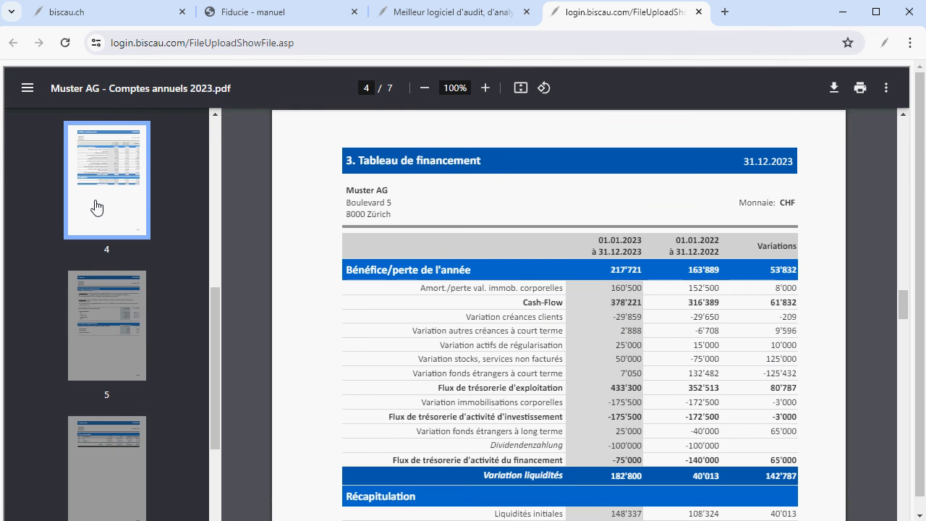
left_click(105, 293)
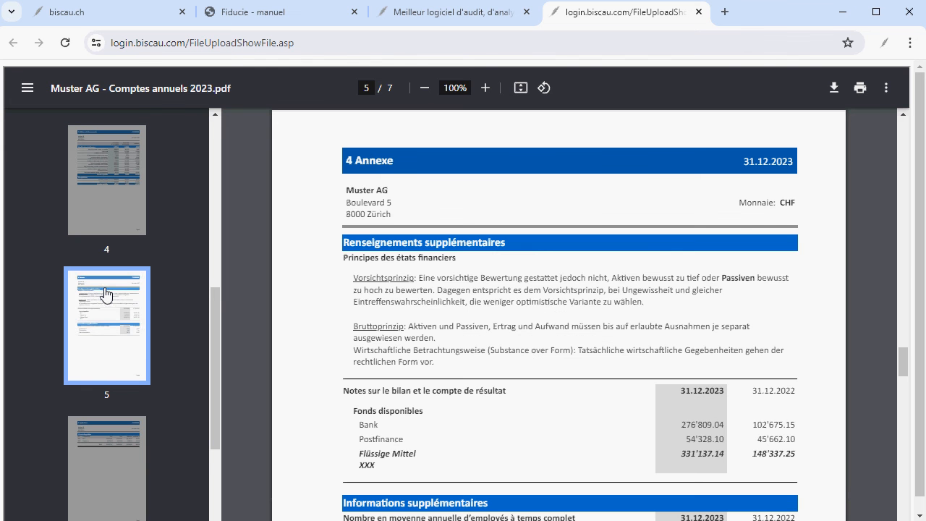
left_click(116, 445)
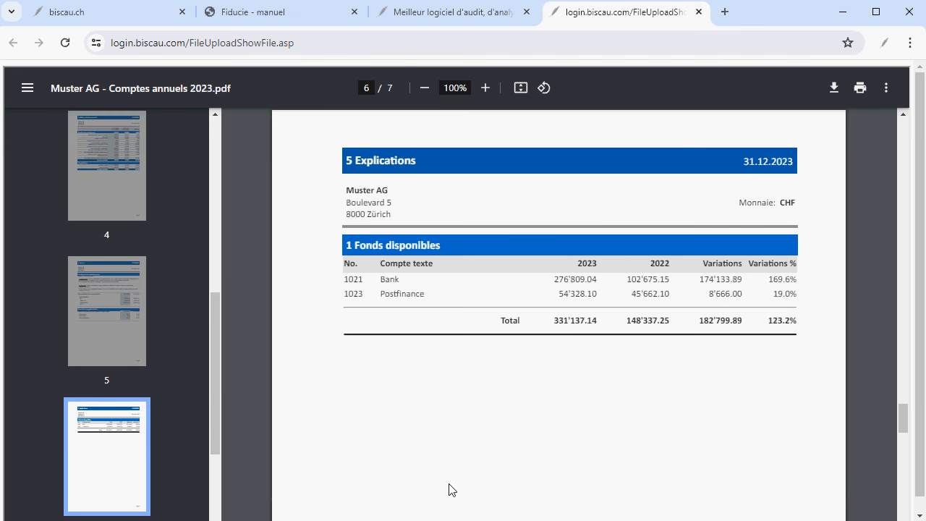
left_click_drag(218, 386, 211, 189)
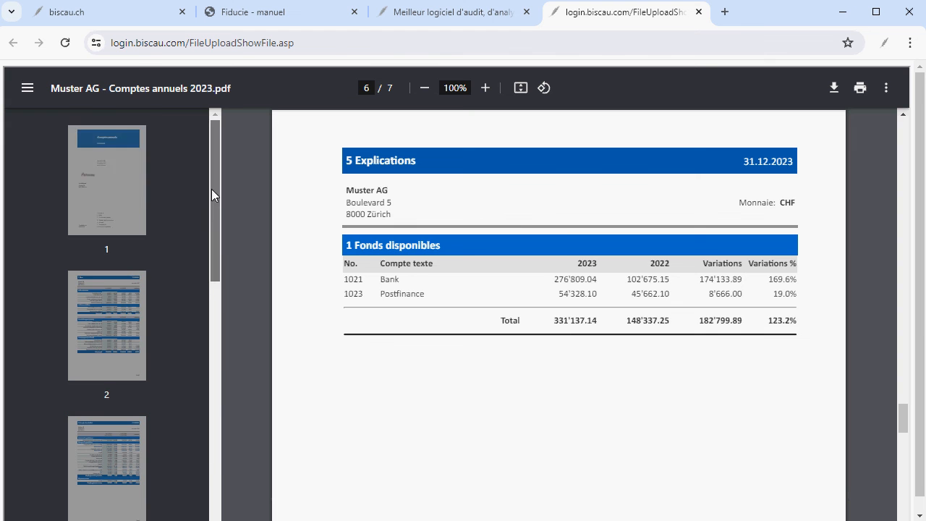
left_click(121, 179)
Step: Return to Muster AG's closing and generate the Evaluation comptes annuels report with the preselected options
key("ctrl+1")
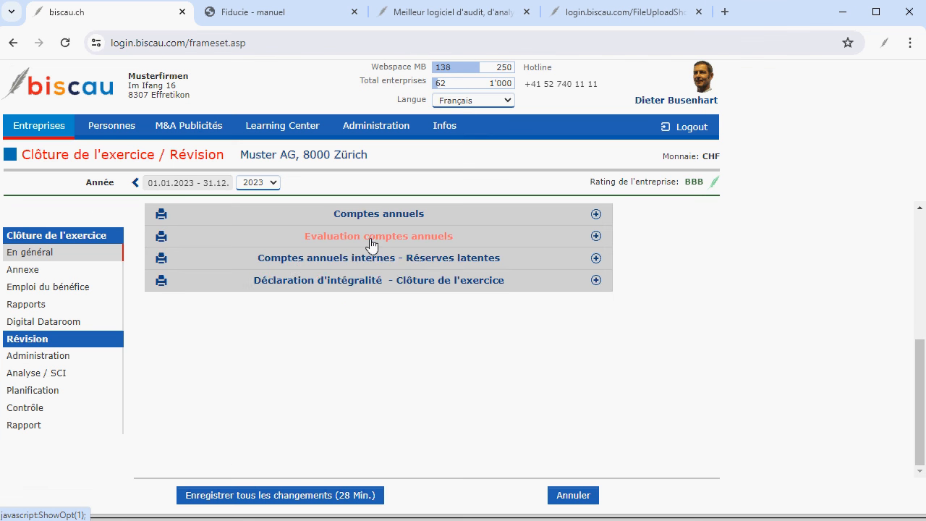
left_click(371, 244)
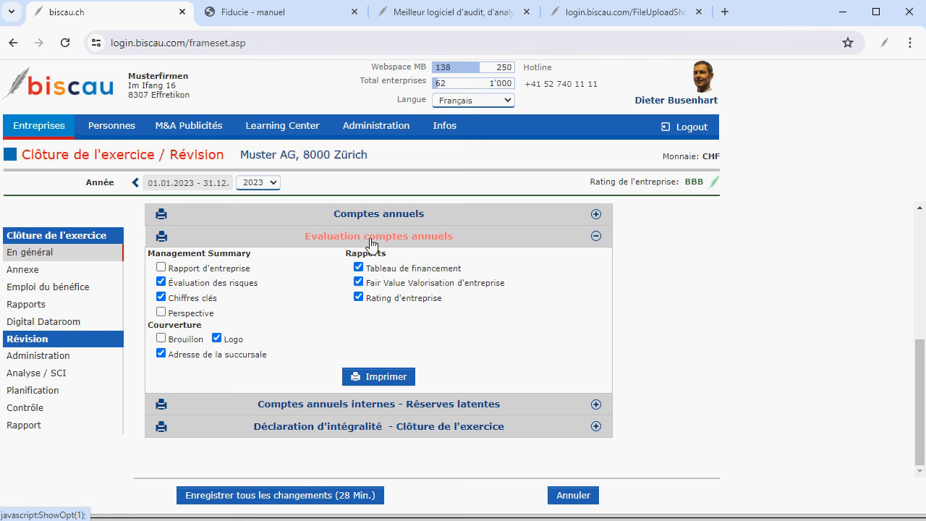
left_click(389, 377)
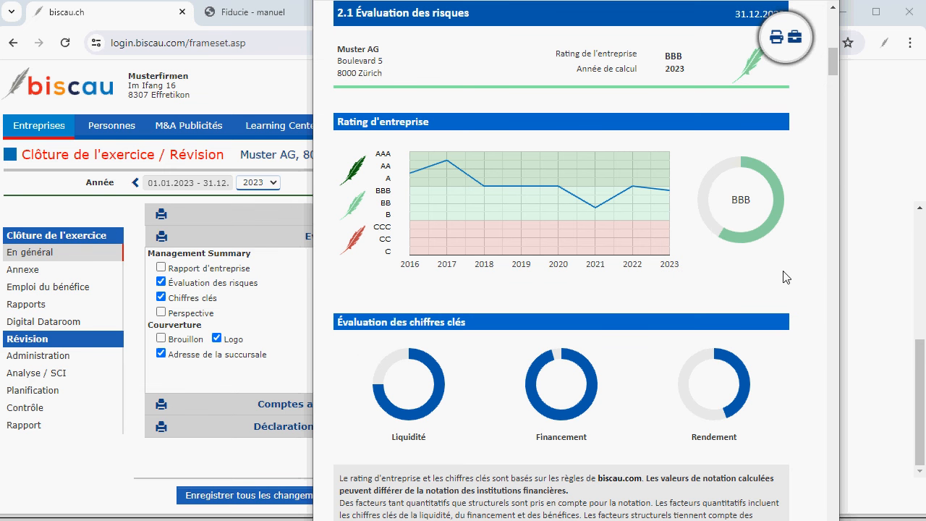
Step: Look through the evaluation report's Chiffres clés and Compte de résultat diagrams
scroll(786, 277, "down", 10)
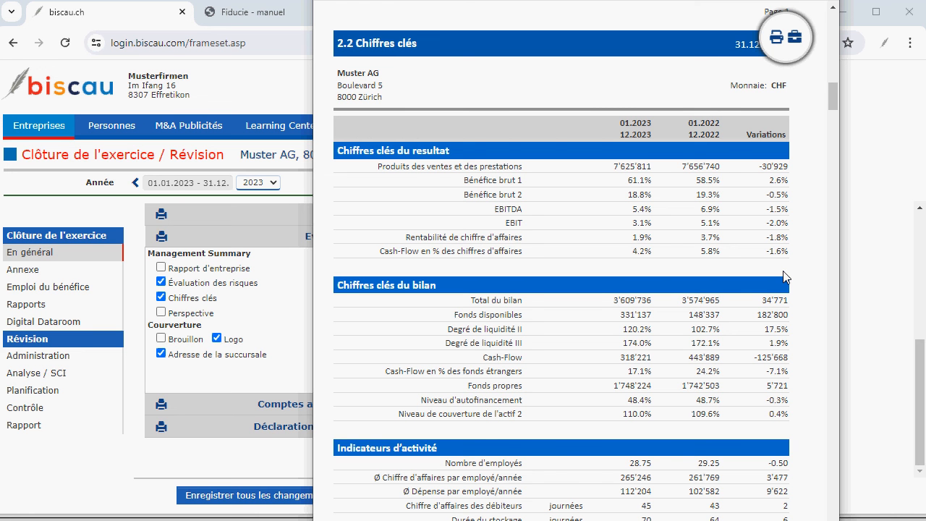
scroll(786, 277, "down", 1)
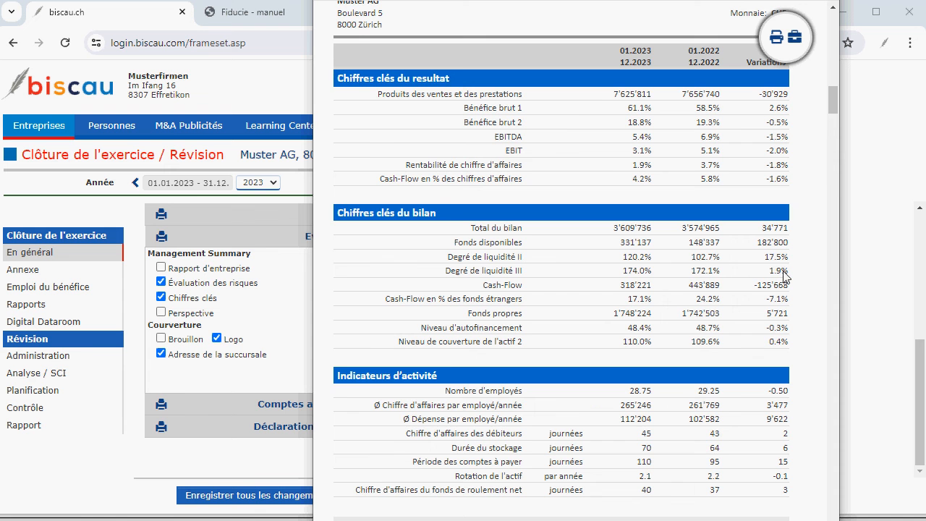
scroll(786, 278, "down", 8)
scroll(786, 277, "down", 5)
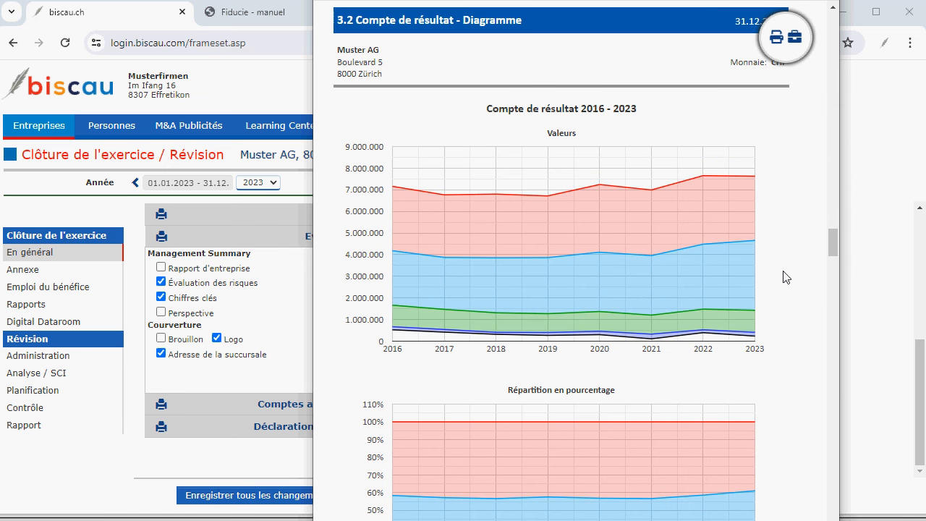
scroll(786, 277, "down", 3)
Step: Look through the report's Valorisation d'entreprise chapter, including Fair Value and the multiples over time
scroll(787, 277, "down", 8)
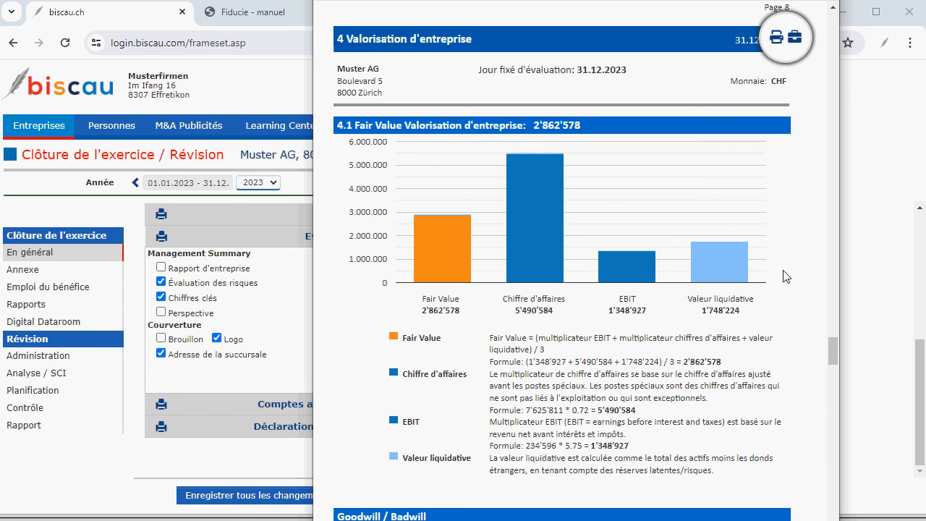
scroll(422, 186, "down", 8)
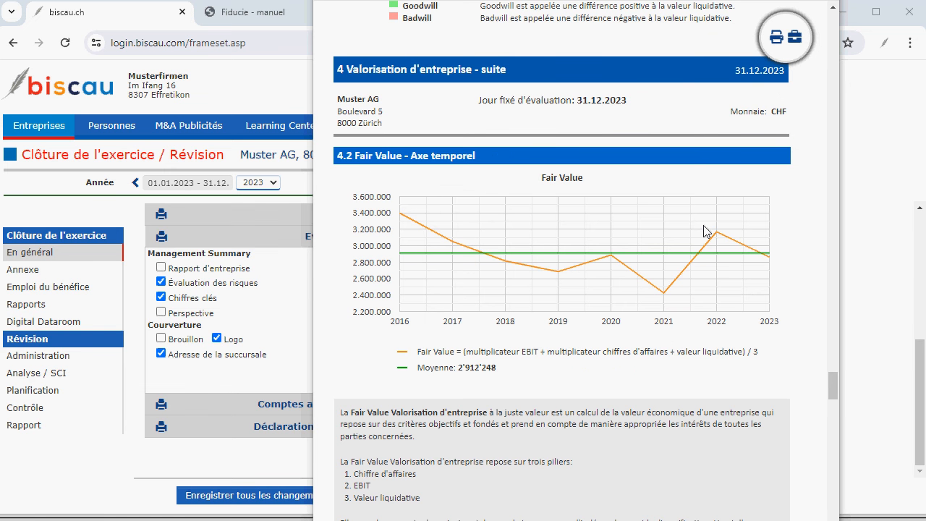
scroll(337, 325, "down", 8)
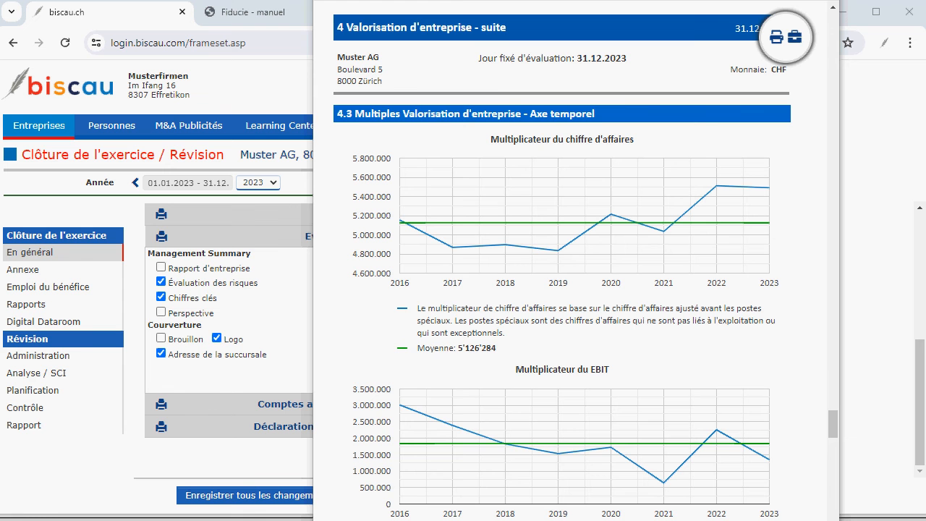
Step: Open the Learning Center's Financial Reporting topics, and view the Valorisation d'entreprise and Interface d'Importation entries
left_click(272, 129)
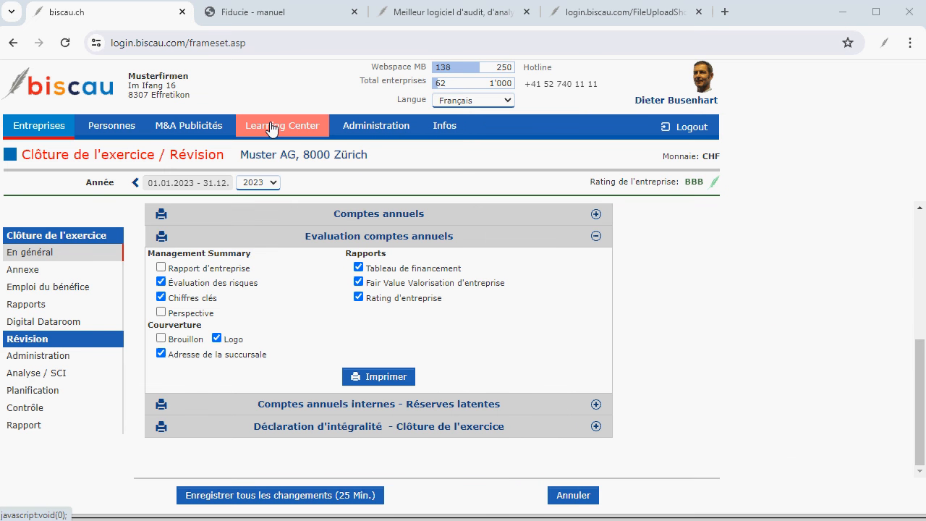
left_click(272, 128)
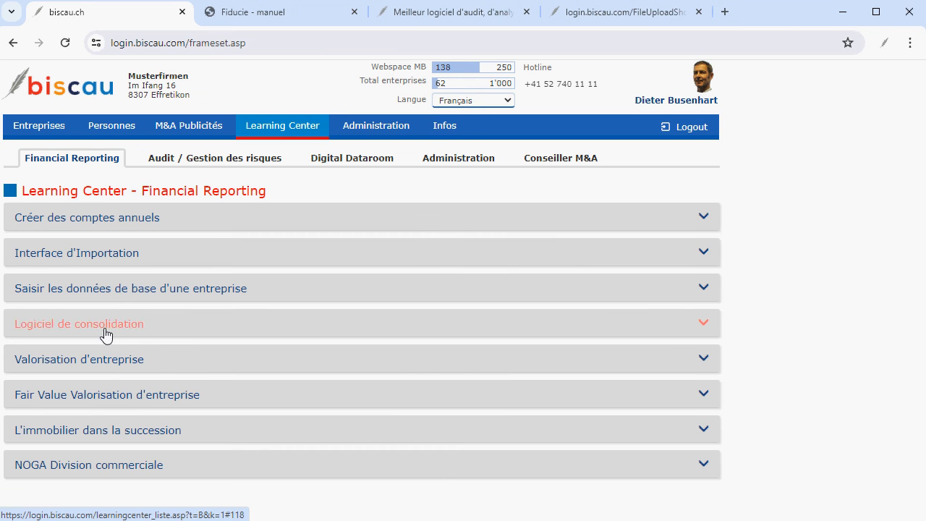
left_click(95, 366)
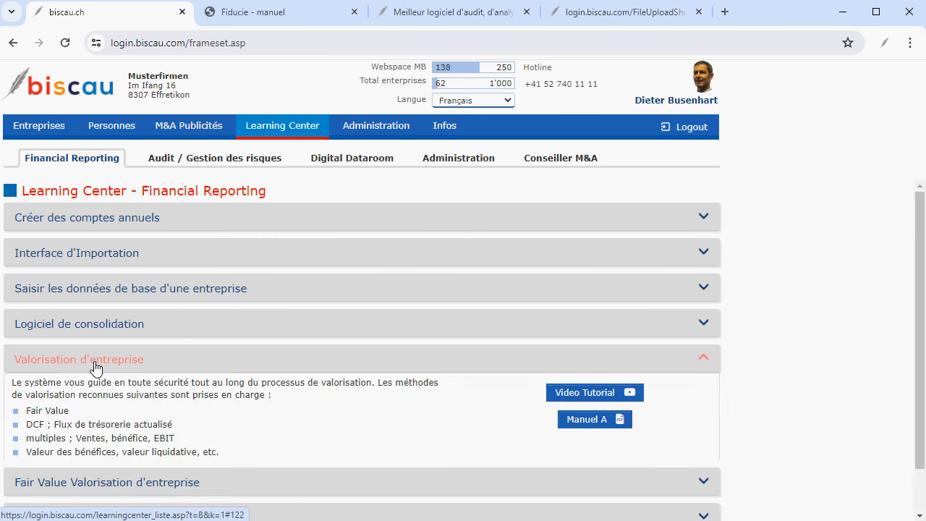
left_click(94, 367)
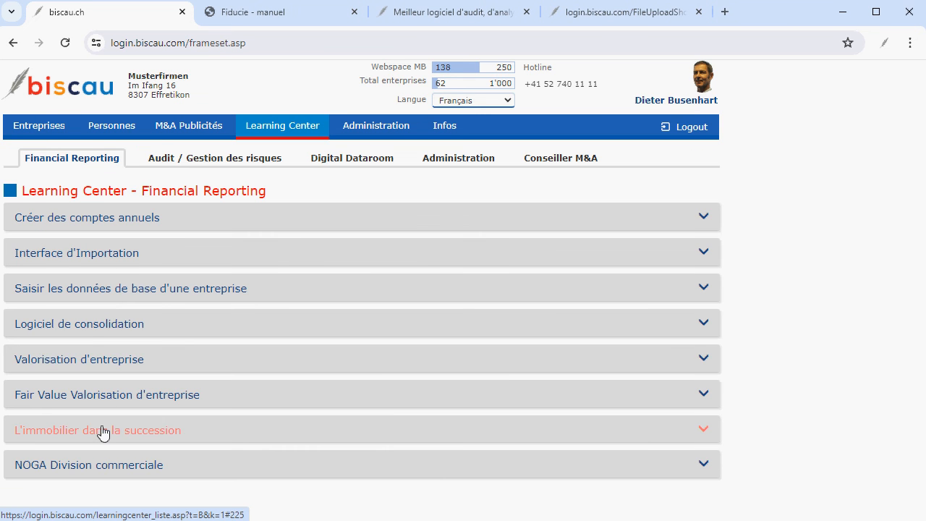
left_click(100, 255)
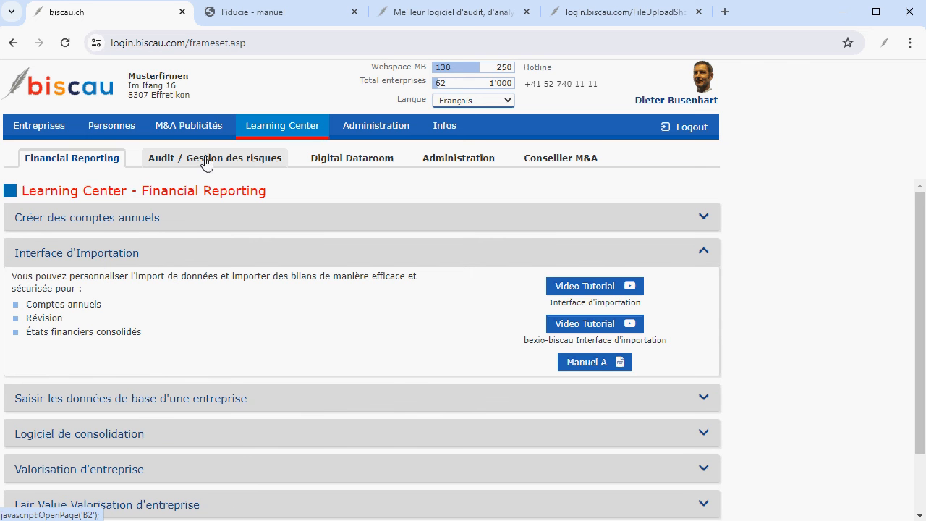
Step: View the Learning Center's Audit / Gestion des risques, Digital Dataroom, Administration and Conseiller M&A topics, and return to the list of companies
left_click(207, 161)
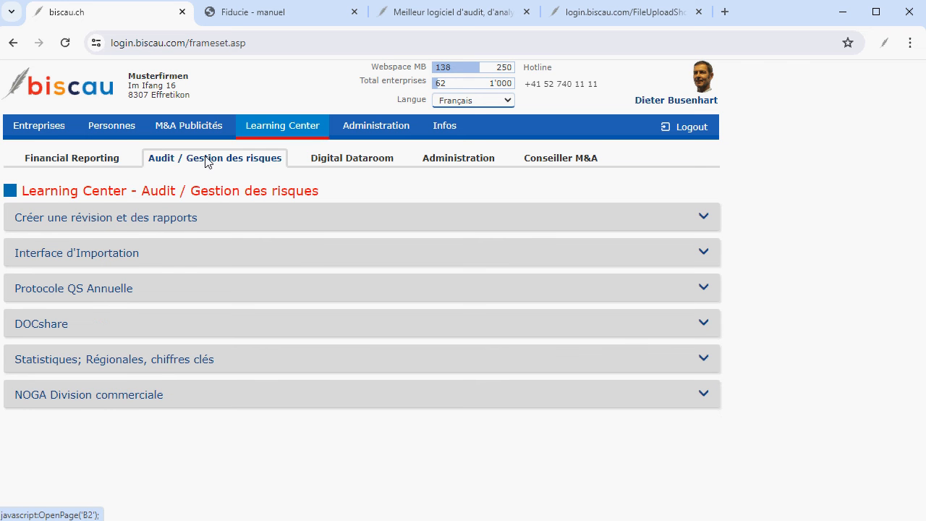
left_click(361, 162)
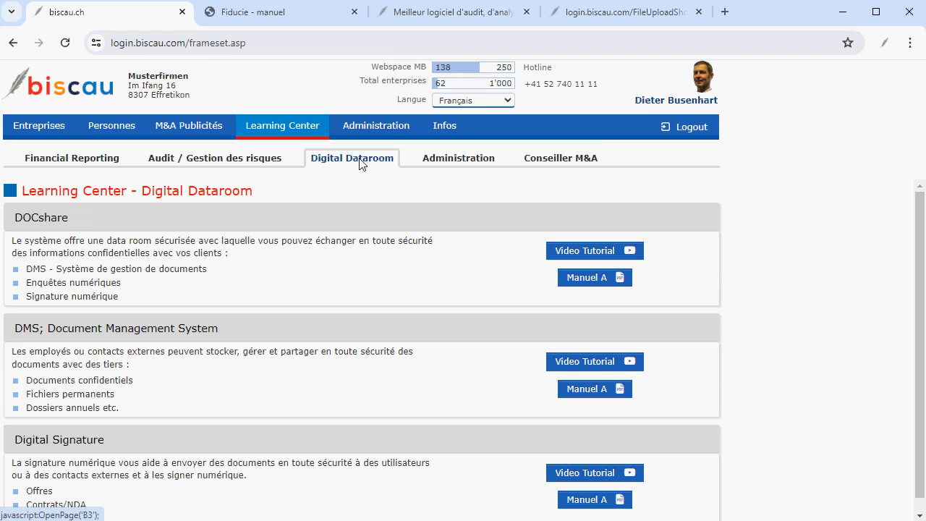
left_click(459, 166)
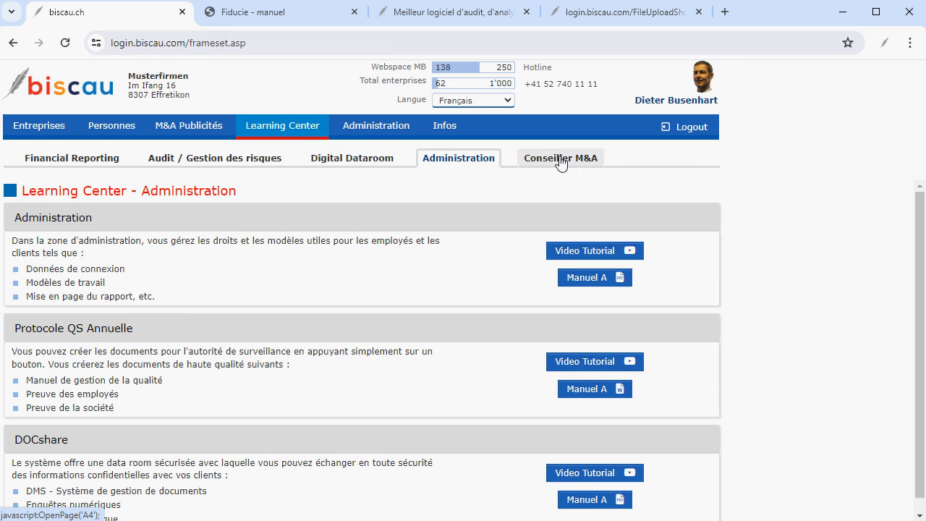
left_click(561, 160)
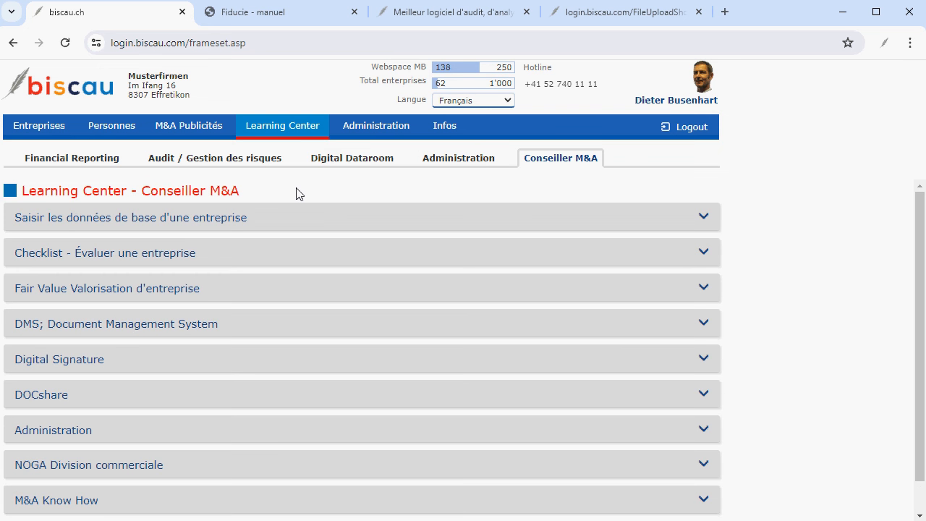
left_click(48, 129)
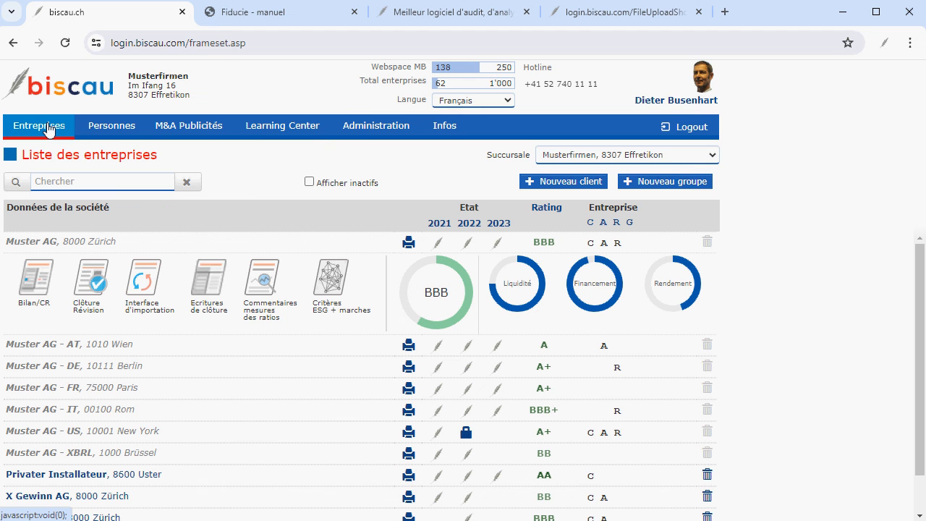